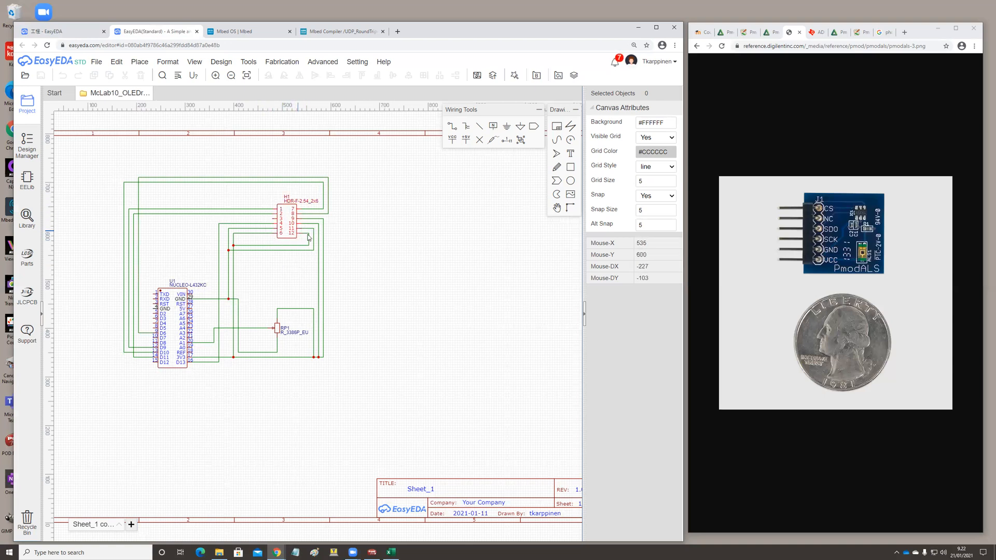
Place an HDR-F-2.54_1x6 header from the connector library between header H1 and potentiometer RP1.
click(28, 183)
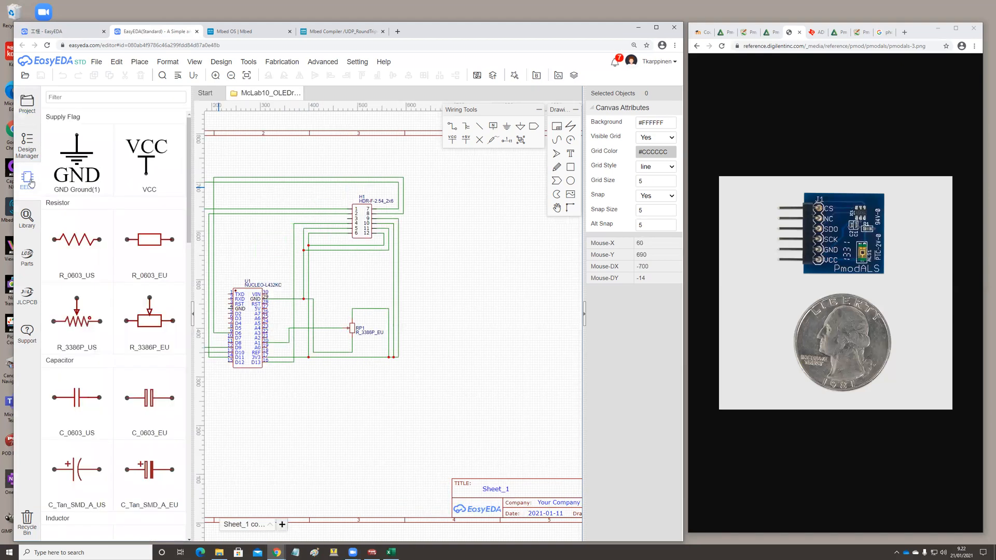
drag(188, 195, 188, 361)
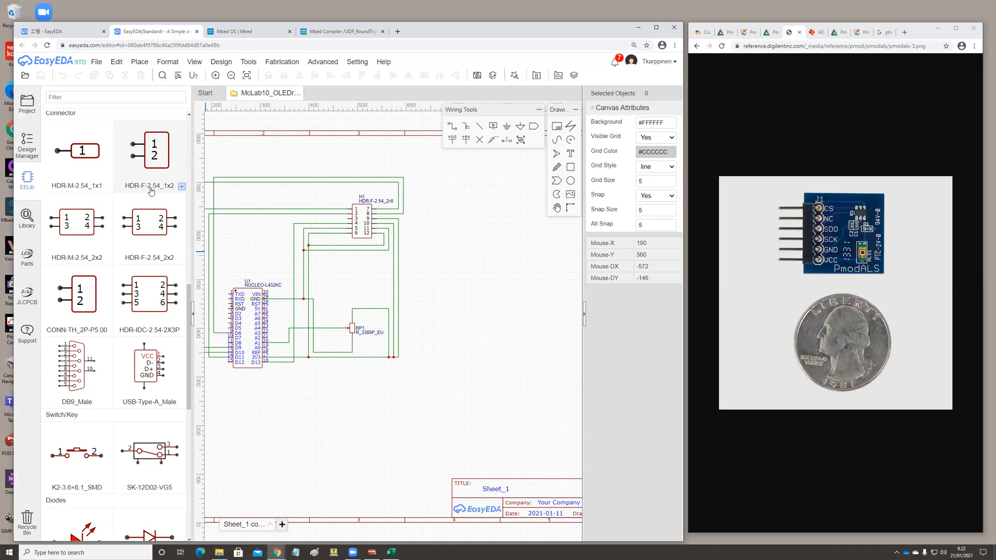
click(182, 186)
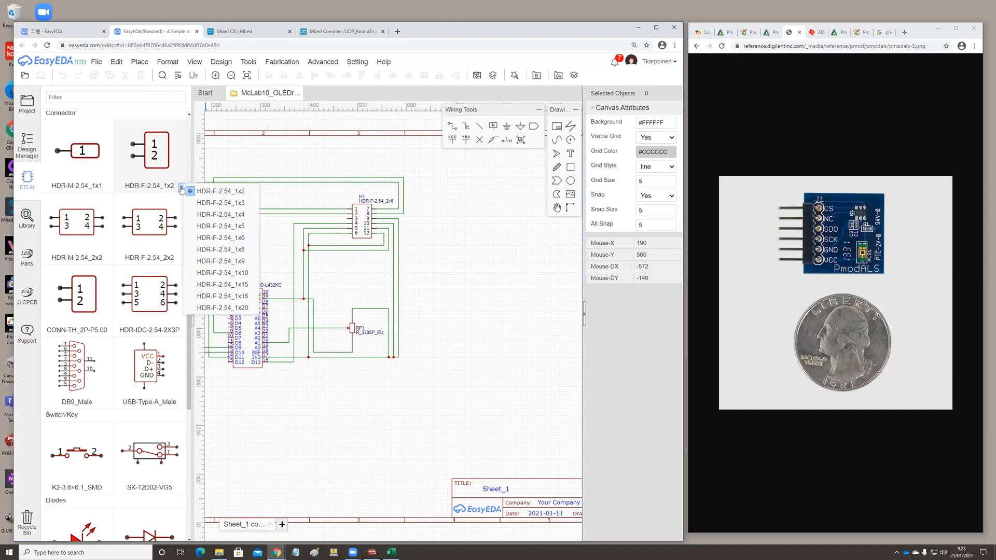
click(226, 239)
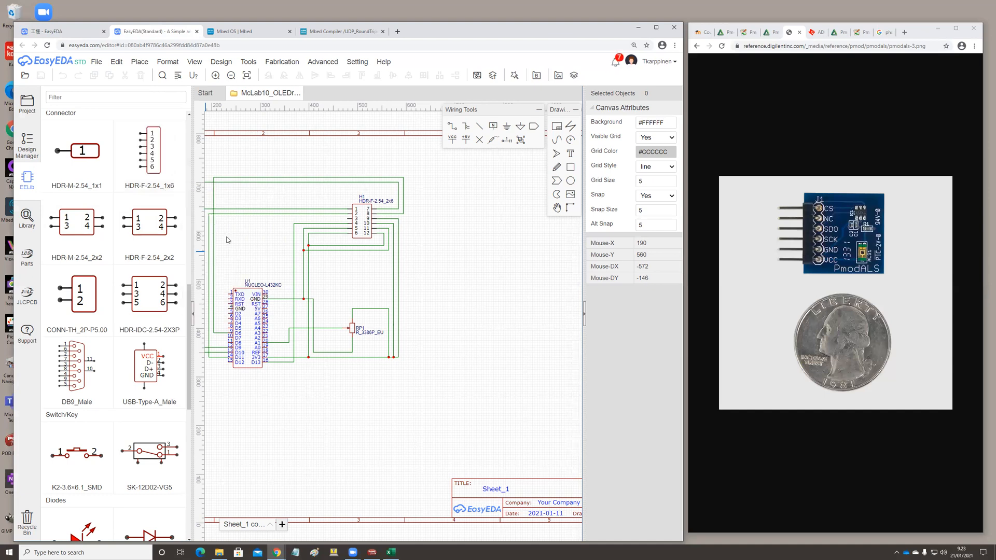
click(159, 160)
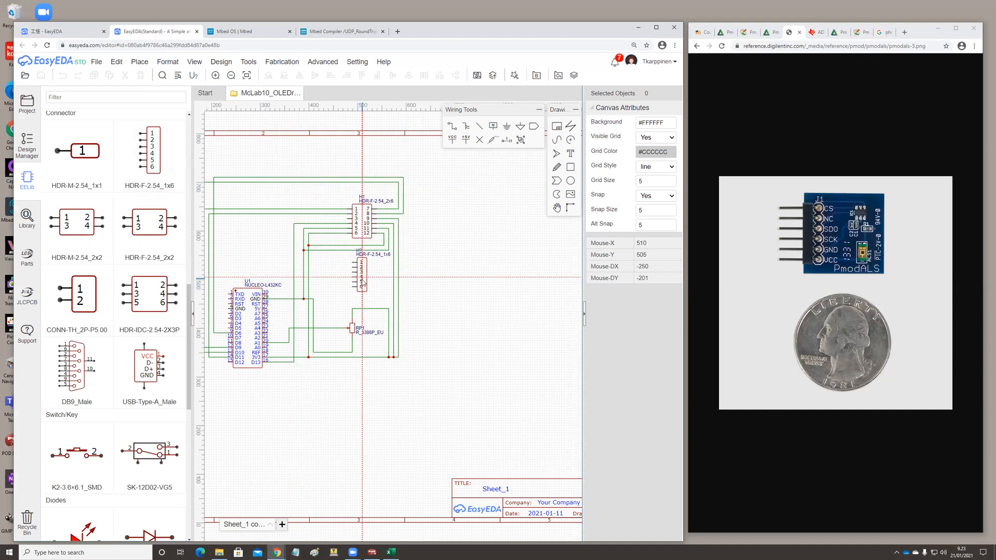
click(363, 285)
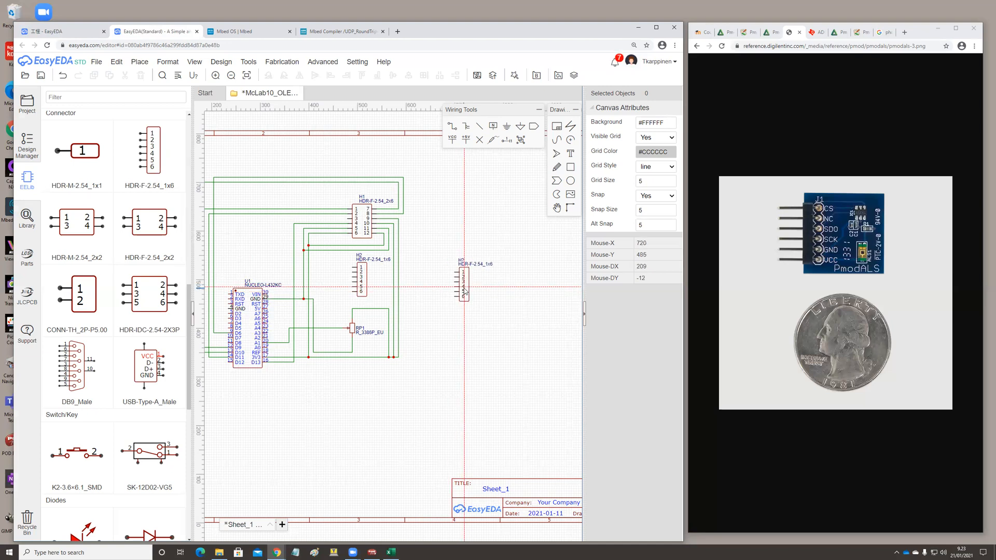
key(Escape)
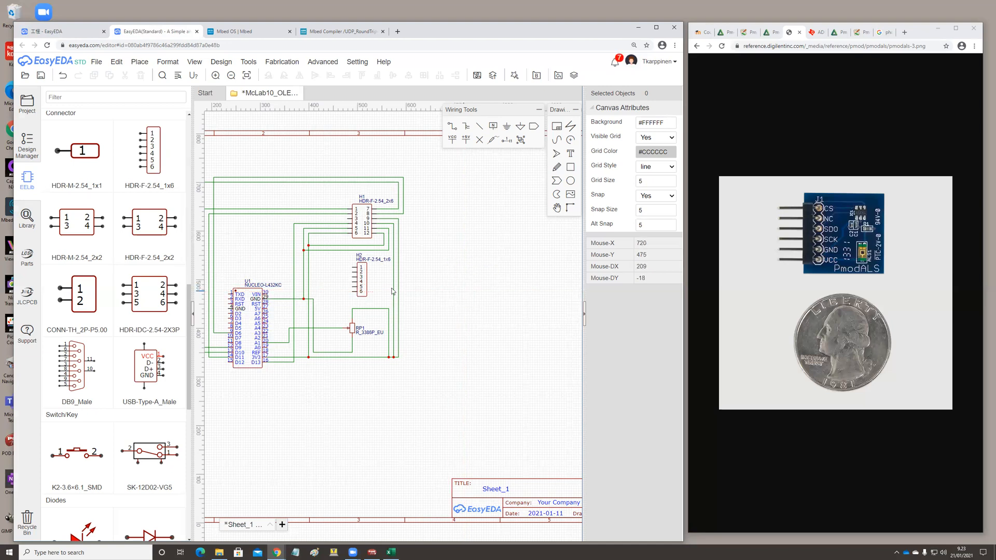
Edit the six-pin header's symbol, setting its prefix to PmodALS and its spice prefix to A.
right_click(362, 278)
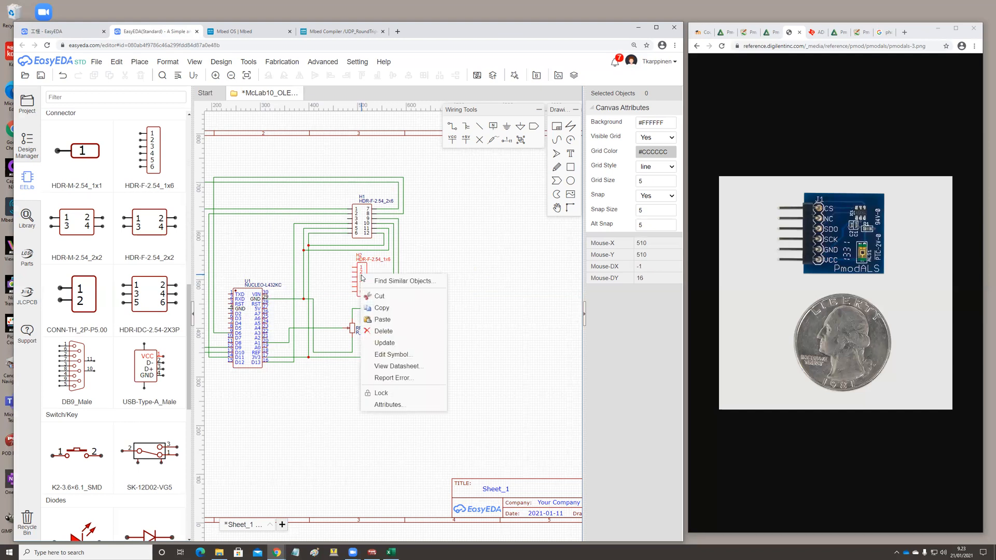
click(390, 355)
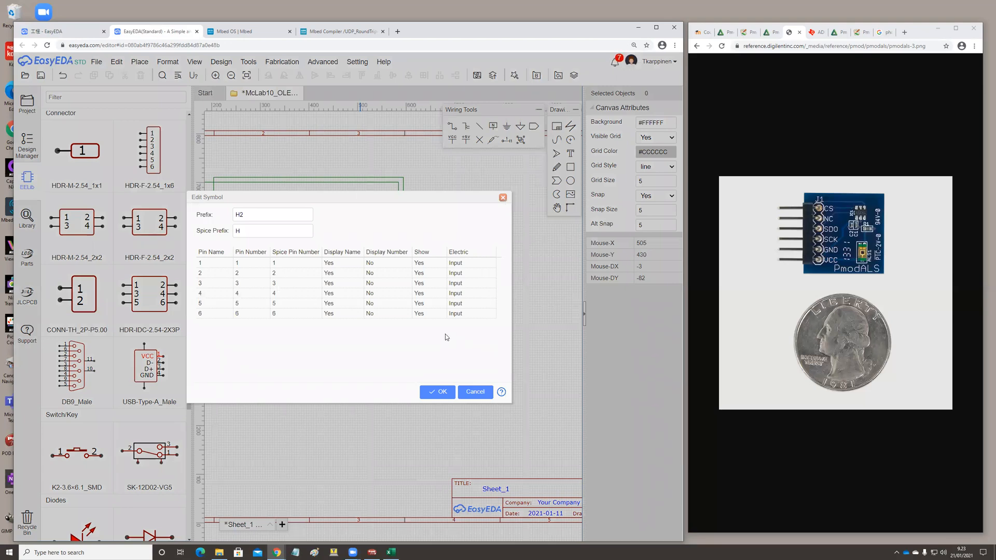
double_click(246, 214)
text(a)
key(BackSpace)
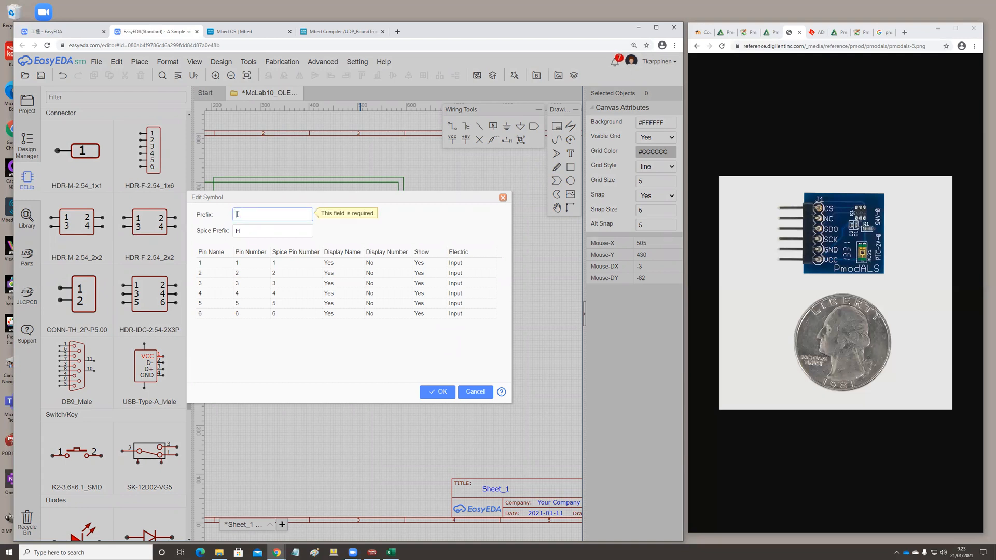
text(U)
text(m)
text(od)
text(ALS)
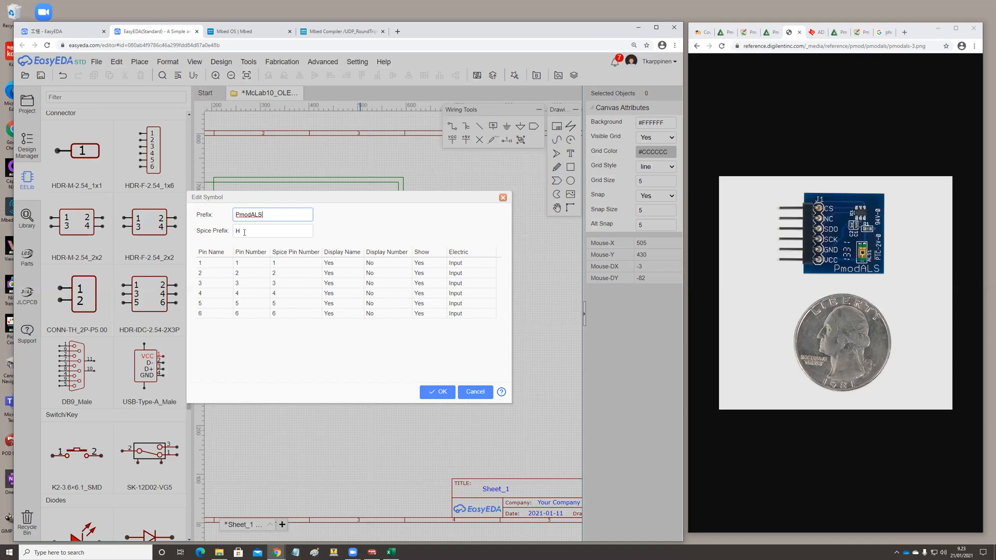
double_click(243, 230)
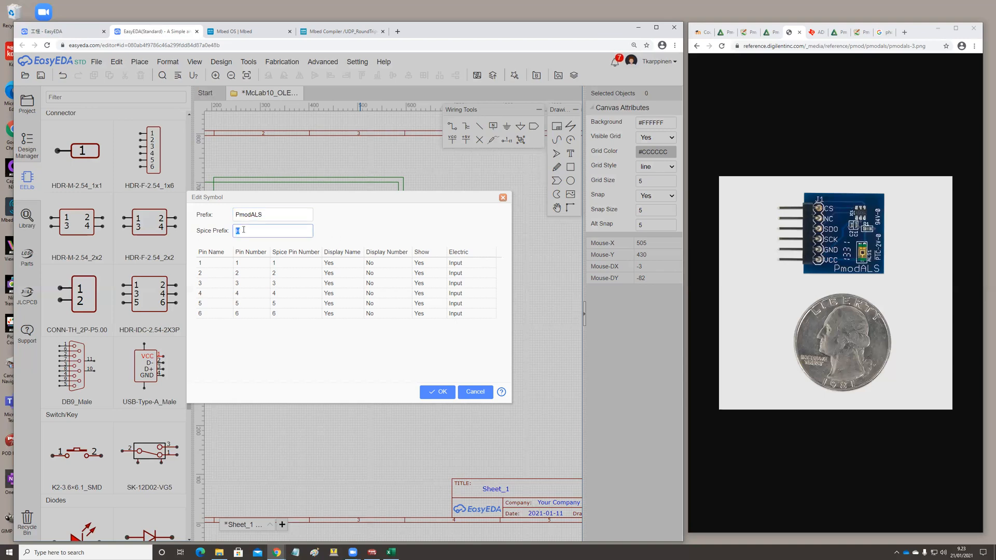
text(A)
click(401, 238)
Rename pins 1, 2 and 3 of the PmodALS symbol to CS, NC and MISO.
click(212, 265)
click(216, 263)
double_click(196, 266)
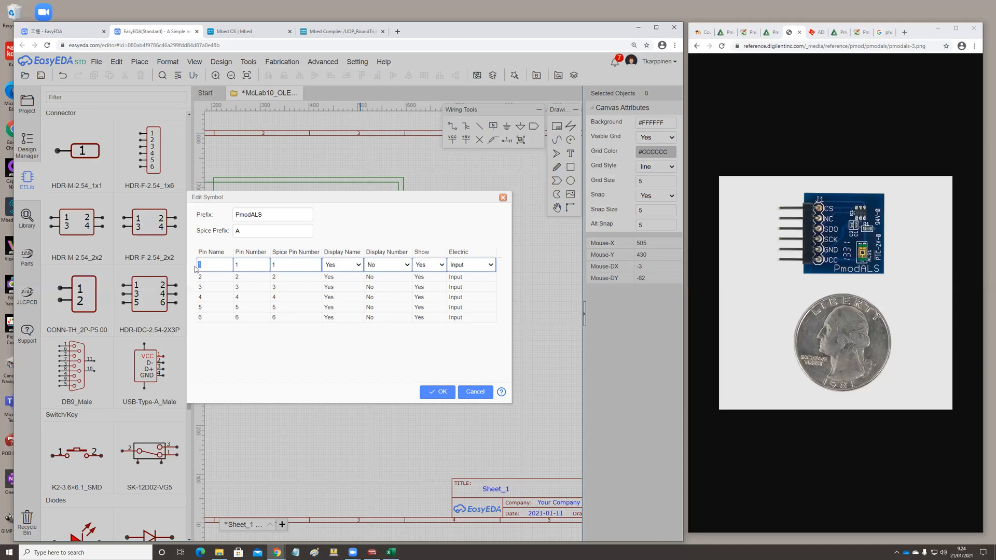
text(CS)
click(211, 276)
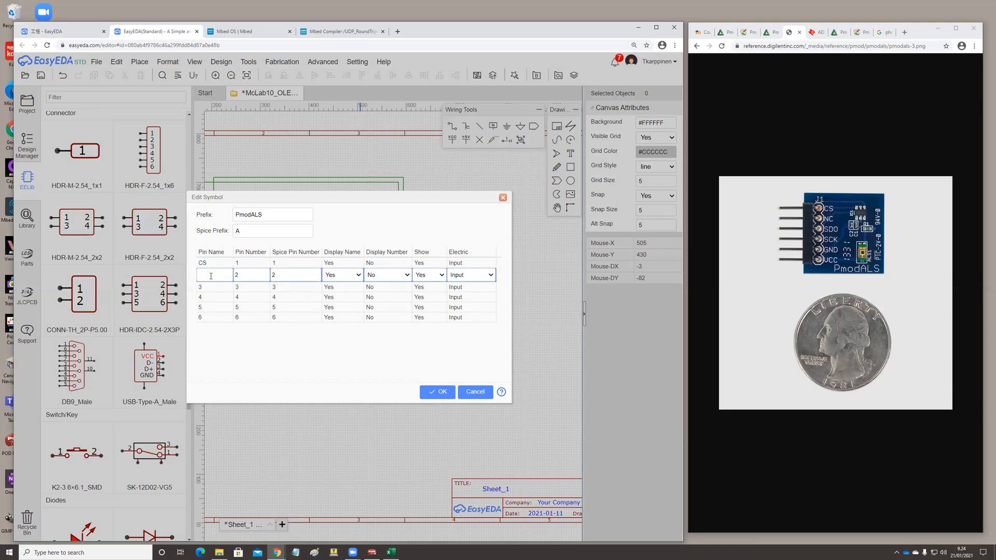
text(NC)
click(213, 286)
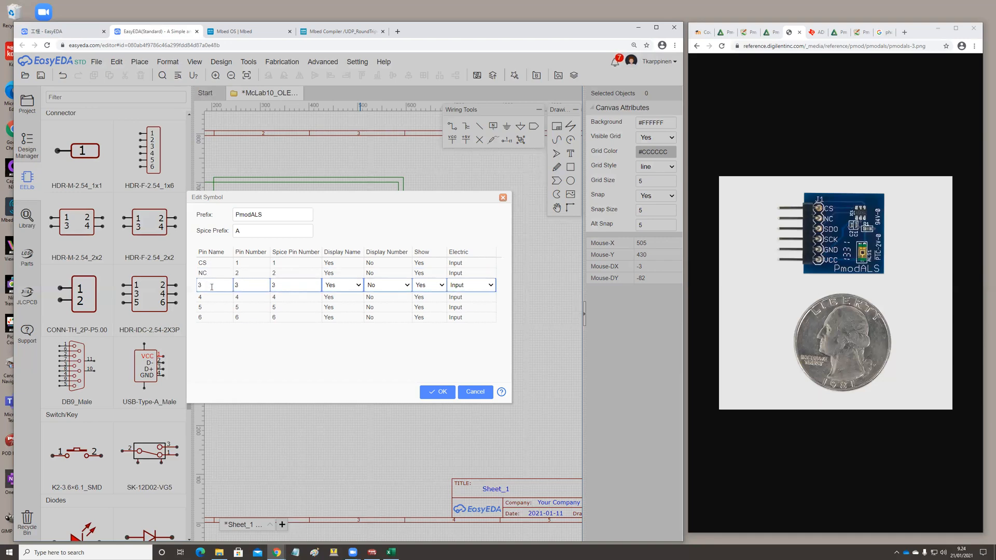
drag(212, 285, 197, 287)
text(SO)
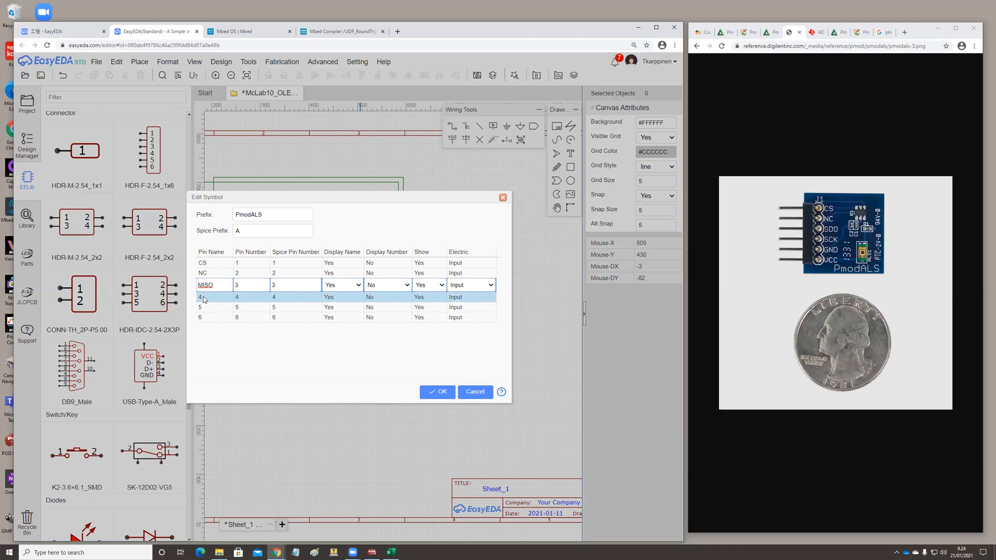
Rename pins 4, 5 and 6 of the PmodALS symbol to SCK, GND and VCC, and apply the symbol changes.
click(204, 298)
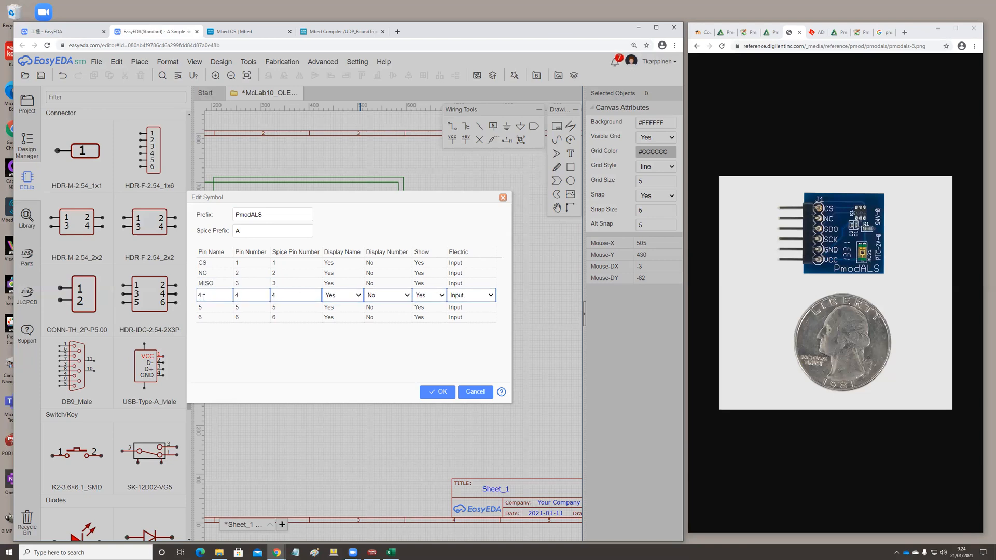
double_click(204, 296)
text(SCK)
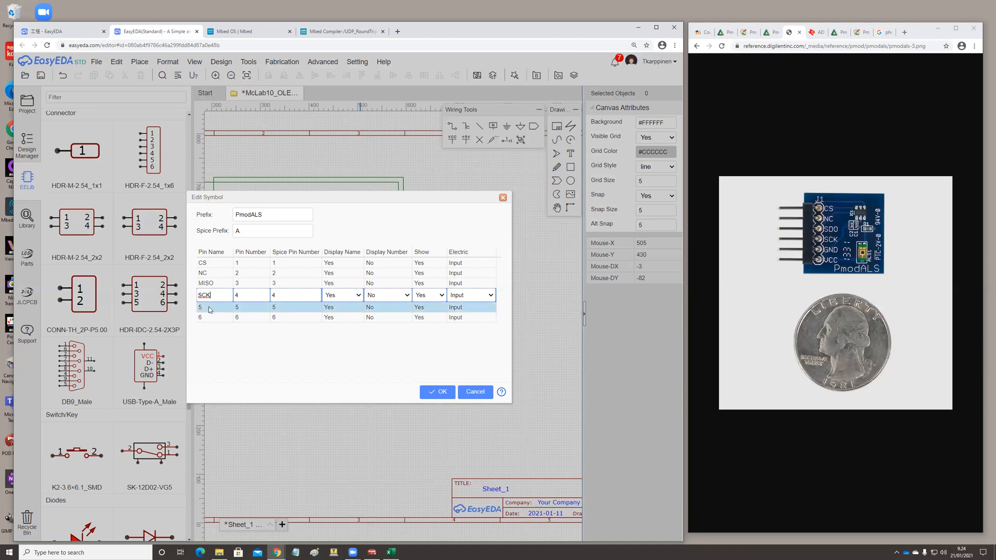
click(208, 308)
drag(204, 307, 192, 306)
text(GND)
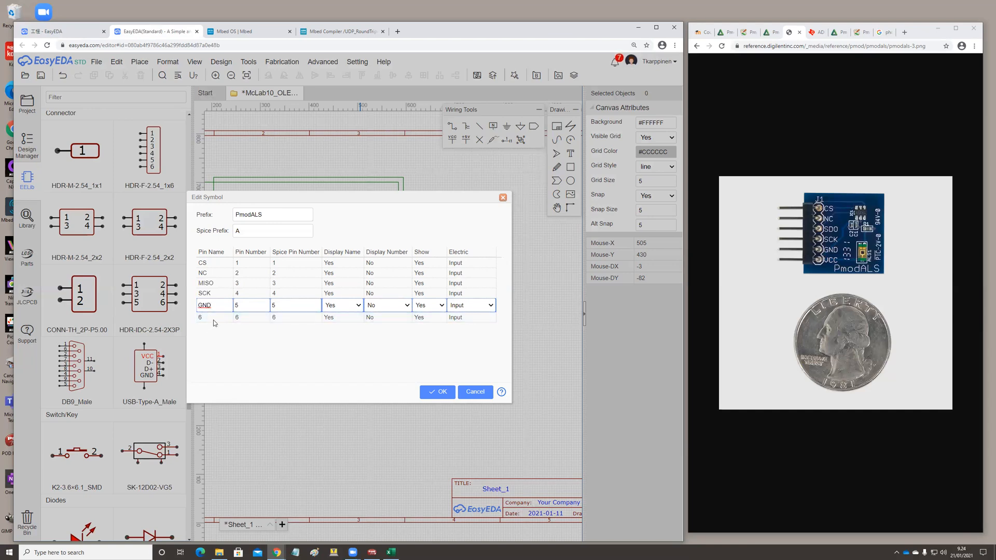
click(205, 316)
drag(205, 317, 197, 316)
text(VCC)
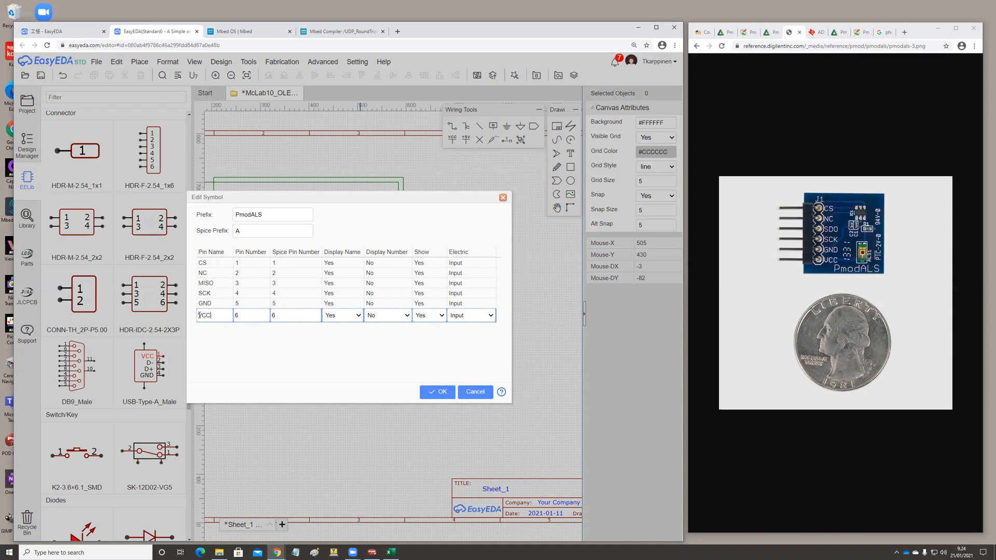
click(441, 393)
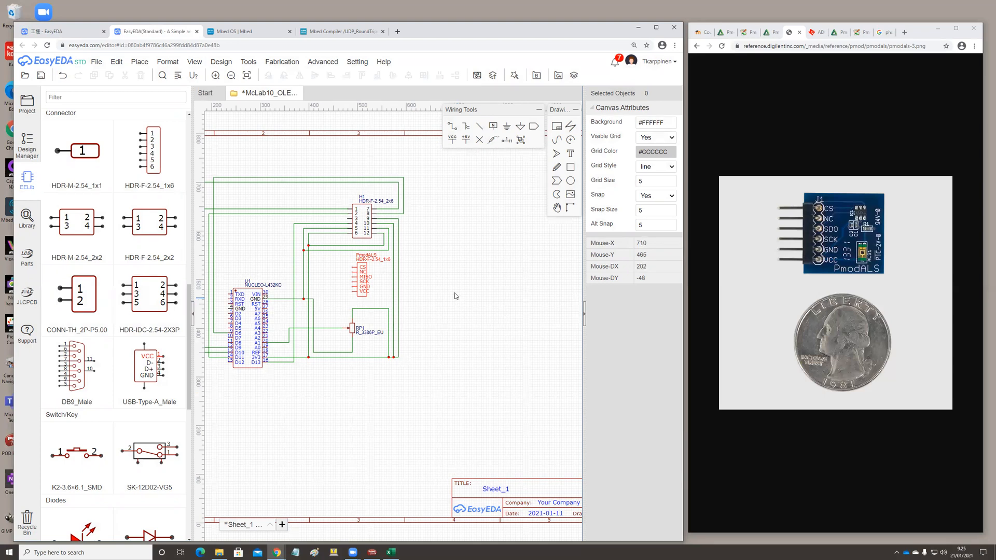
click(452, 128)
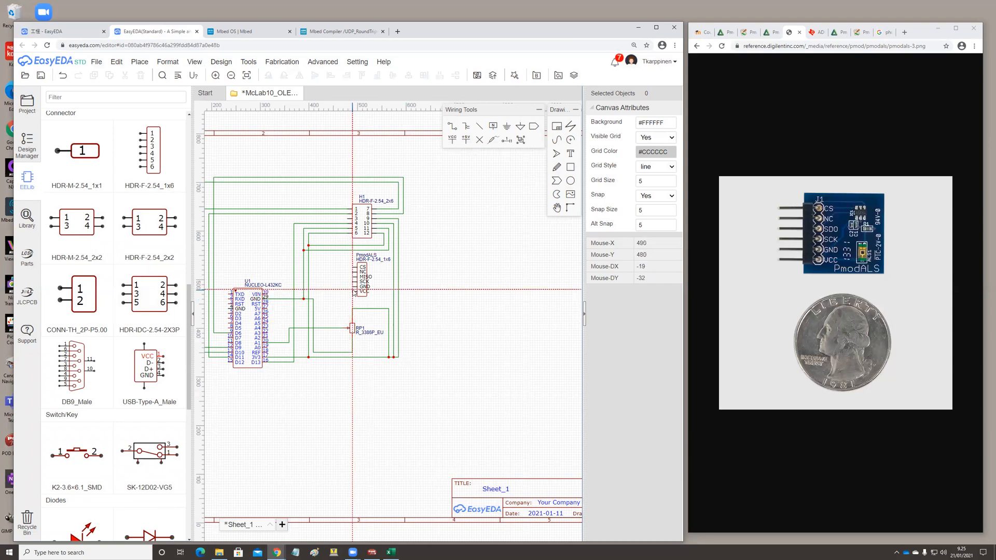
click(193, 314)
click(193, 315)
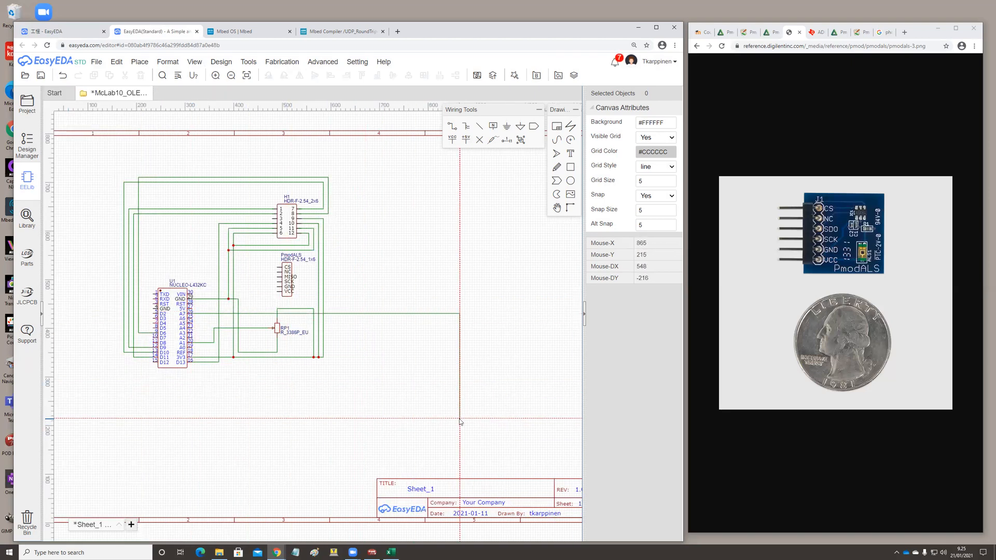
right_click(399, 383)
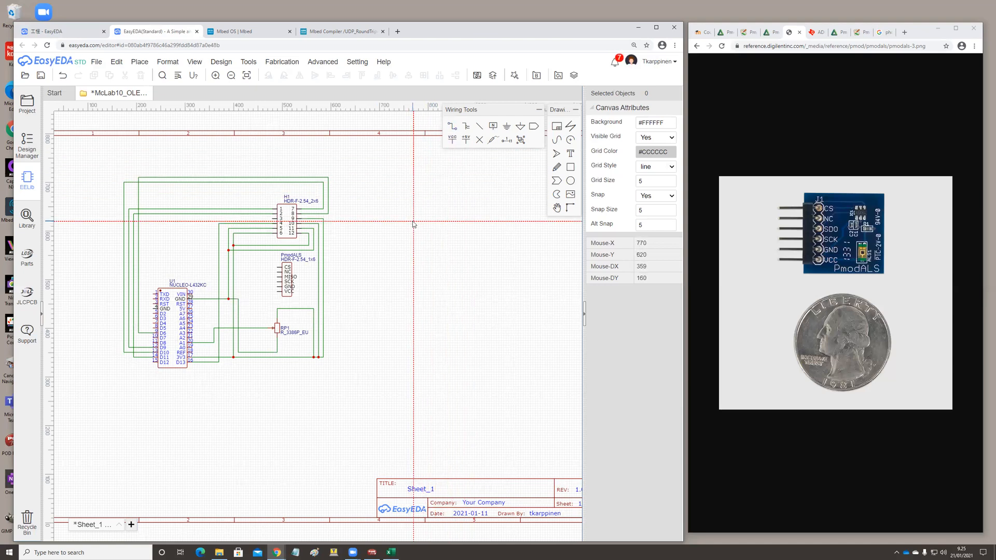
key(Escape)
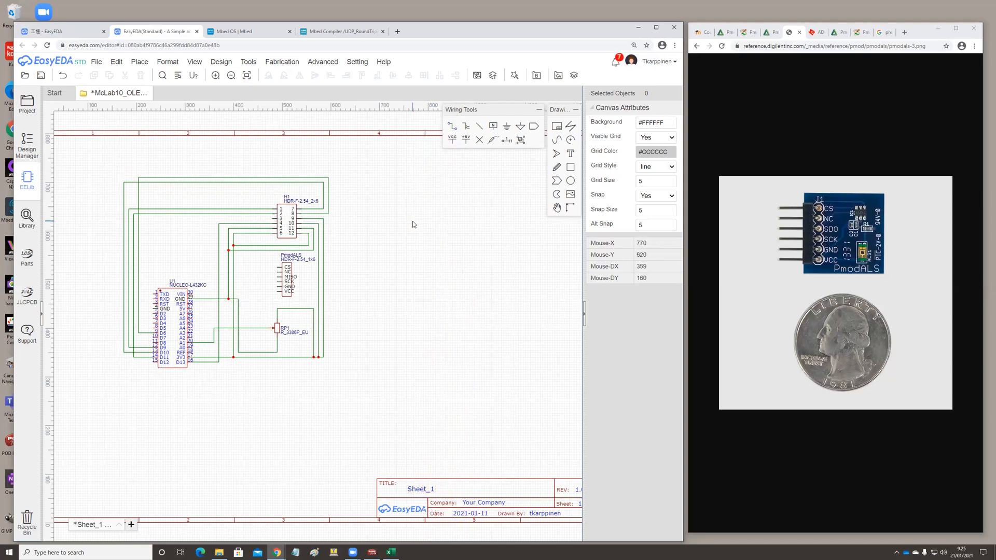
Reroute RP1's ground wire below the circuit and up beside U1 to the level of U1's GND pin.
click(239, 307)
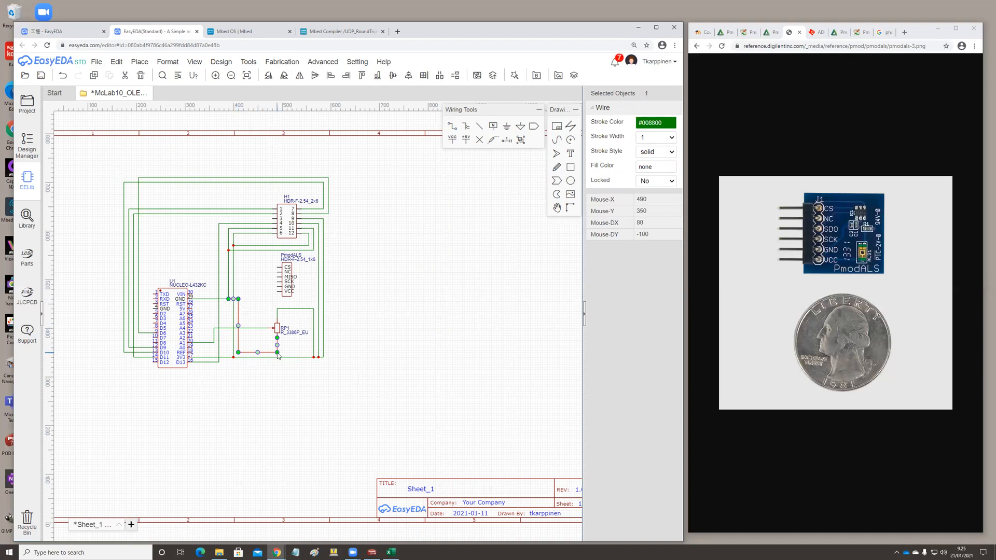
drag(277, 352, 277, 389)
drag(238, 353, 237, 389)
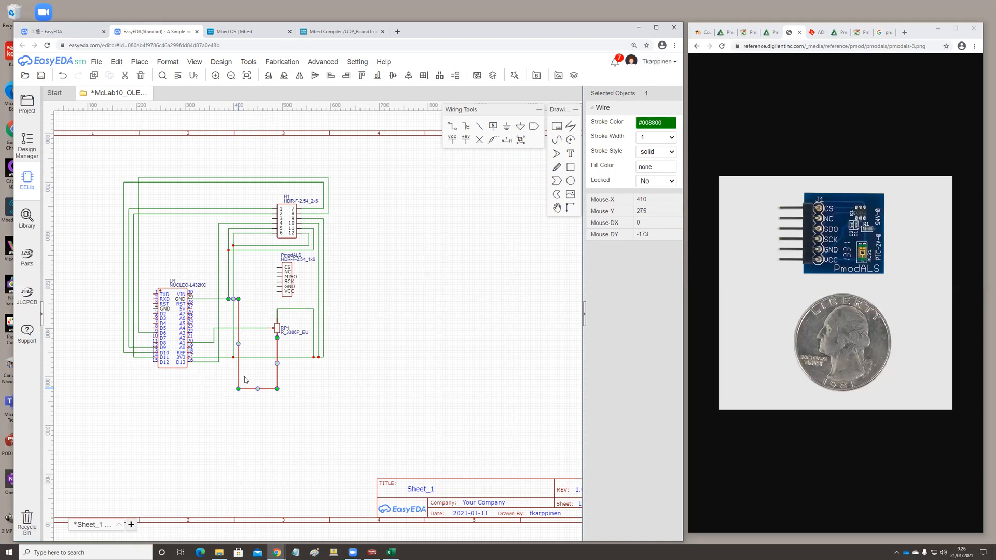
drag(238, 299, 201, 390)
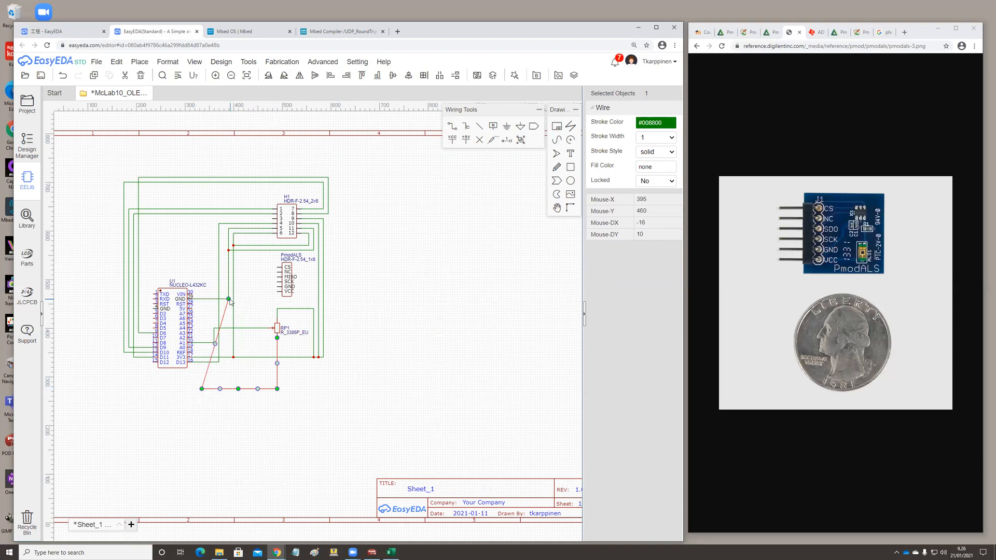
drag(229, 299, 201, 299)
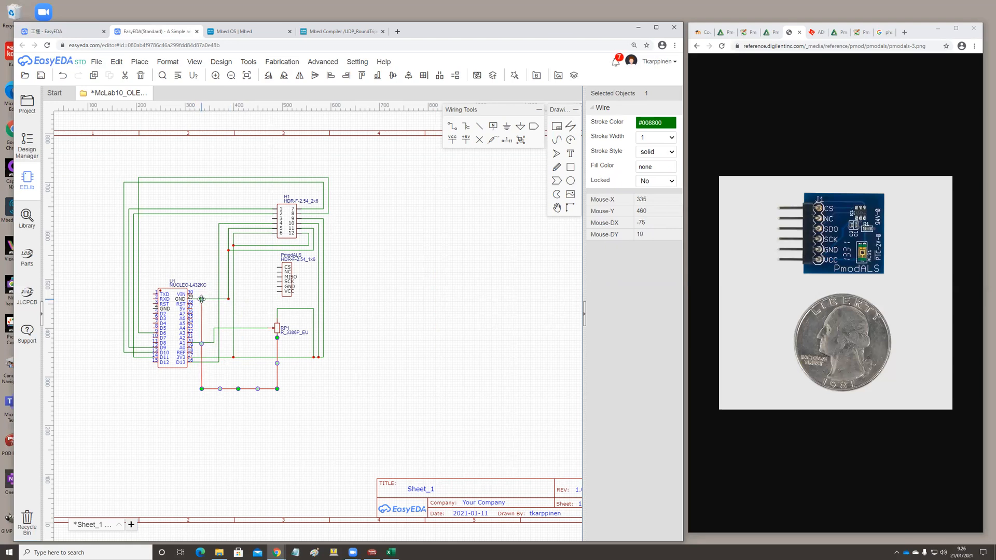
Move the U1 end of H1 pin 5's ground wire onto RP1's lower ground wire, and wire U1's GND pin to that ground line.
click(228, 300)
click(220, 302)
click(230, 300)
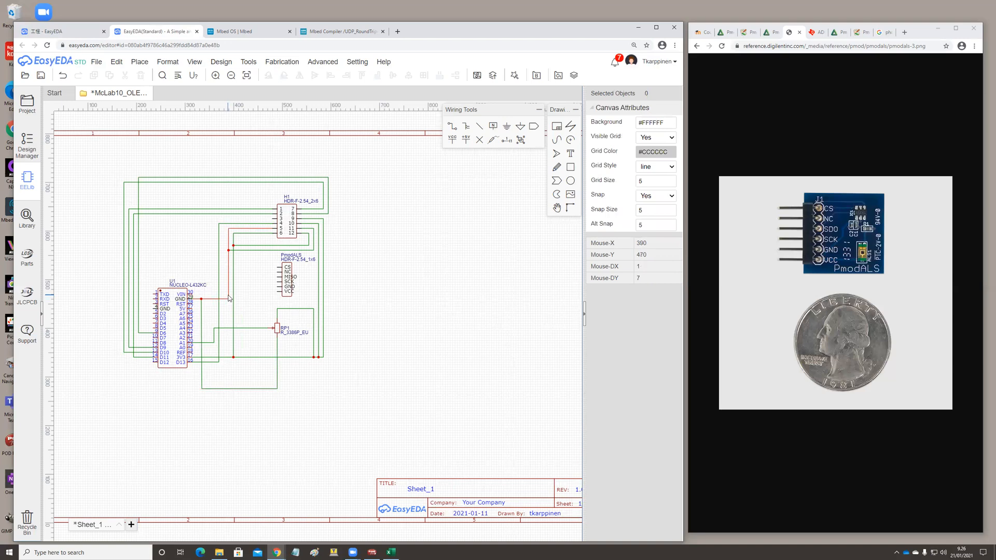
click(230, 298)
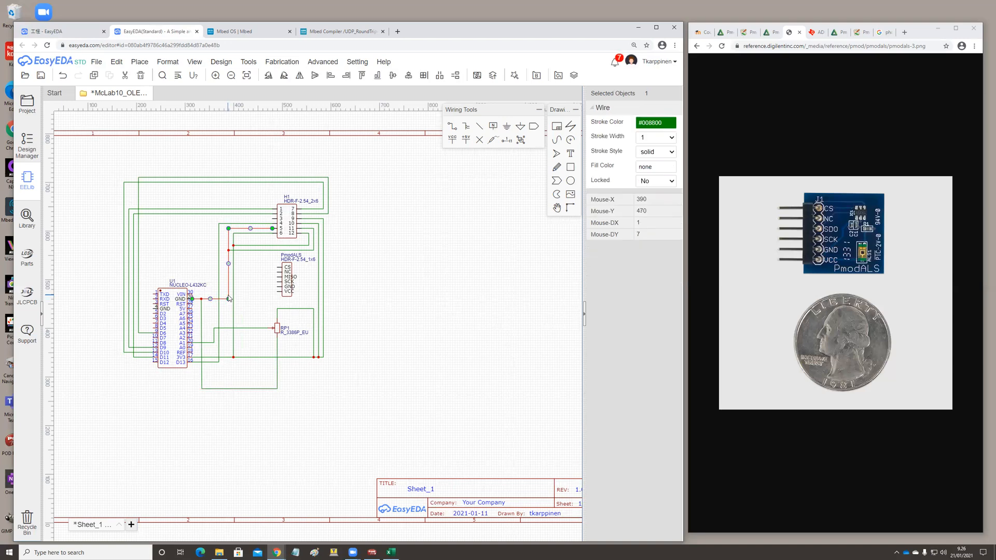
drag(192, 300, 228, 389)
click(323, 409)
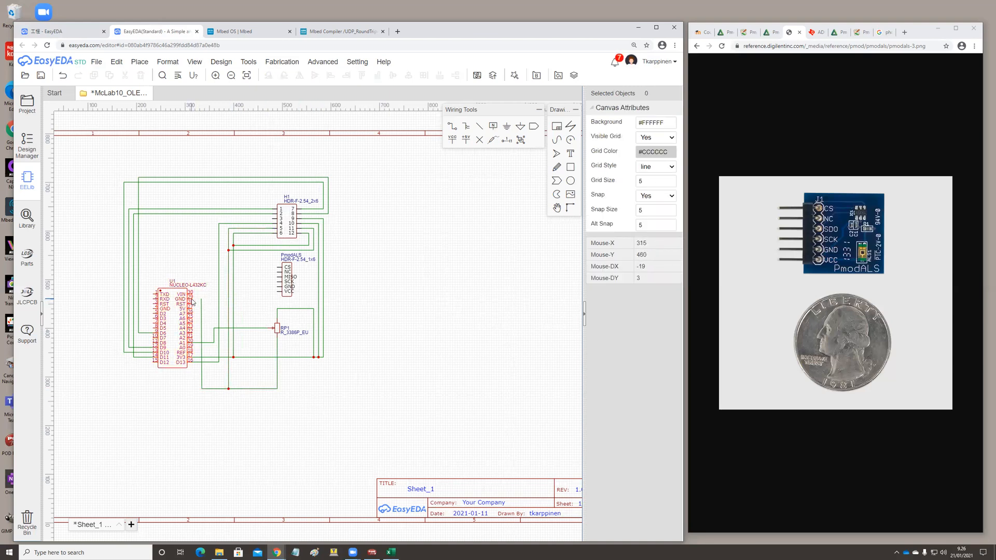
click(454, 126)
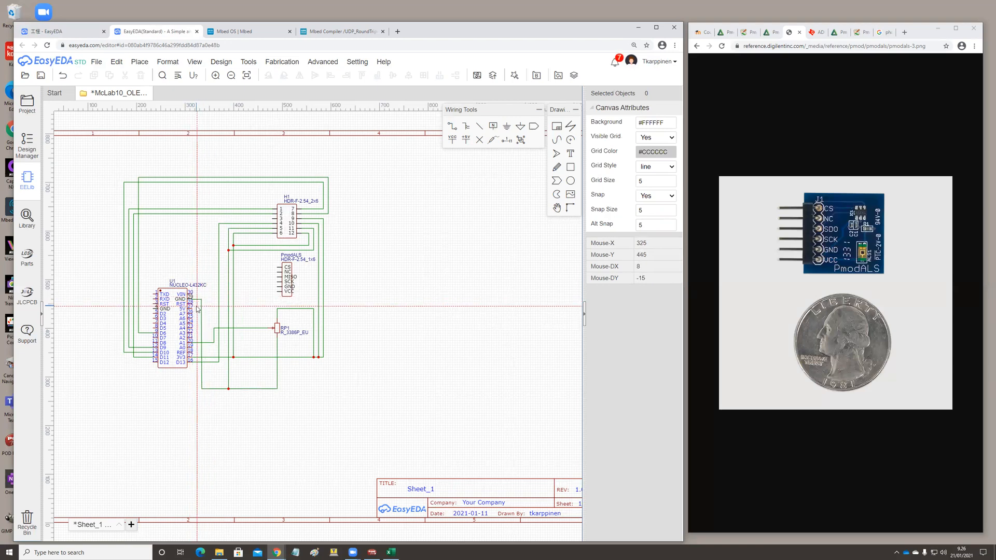
key(Escape)
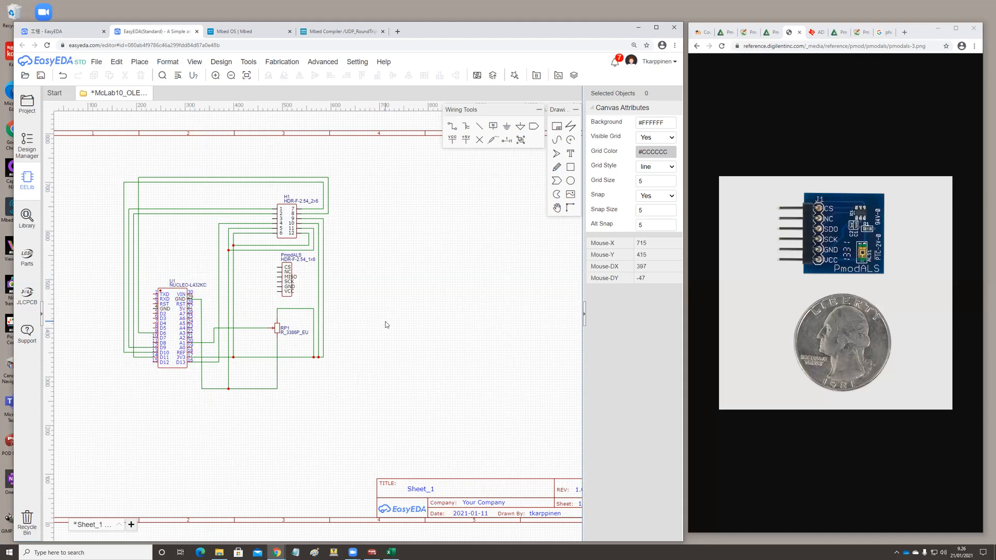
Adjust the ground wire's vertical run beside U1 so that it lines up with the short wire from U1's GND pin.
scroll(387, 325, up, 3)
scroll(386, 325, down, 5)
scroll(239, 313, up, 3)
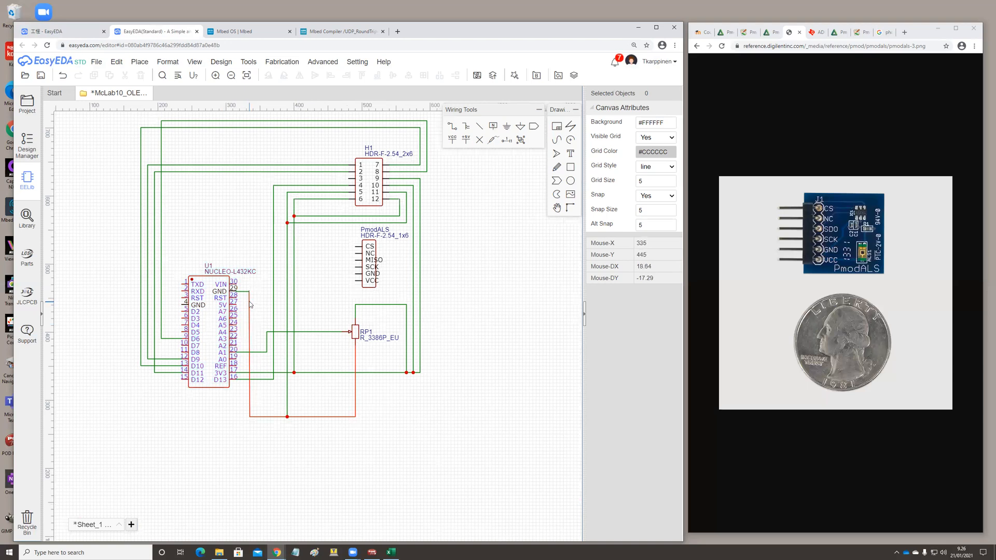
click(250, 300)
mouse_move(252, 306)
mouse_down()
mouse_move(265, 308)
mouse_move(250, 307)
mouse_move(243, 291)
mouse_up()
click(243, 292)
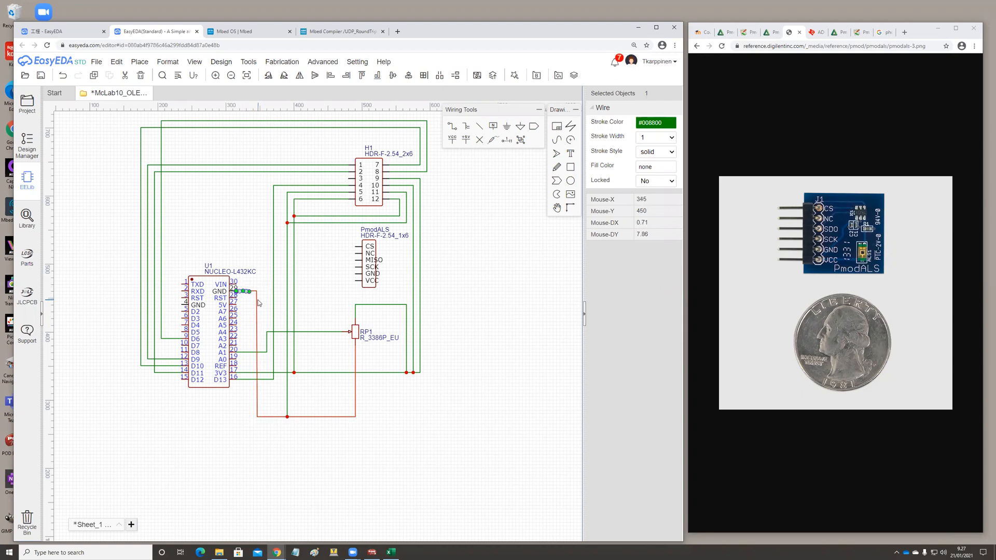
drag(257, 303, 250, 302)
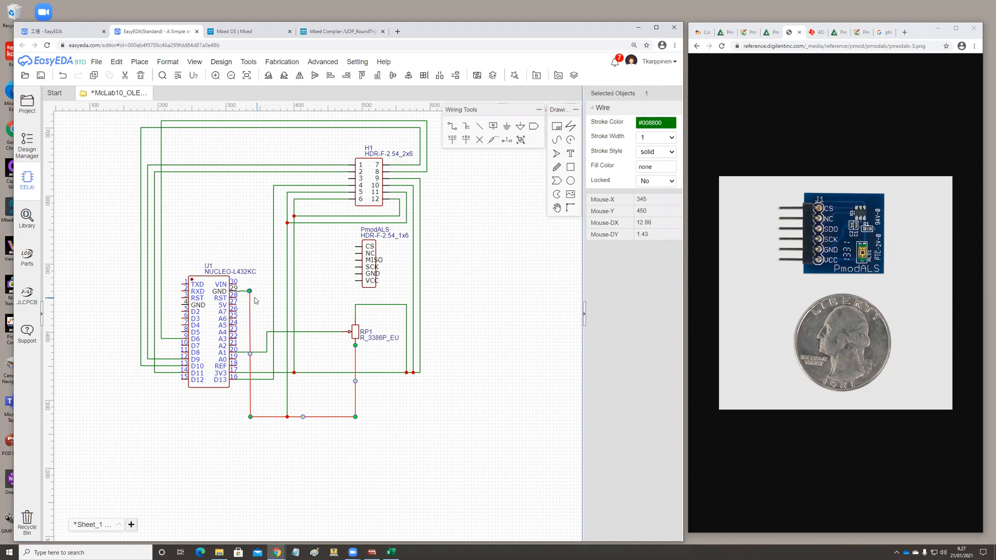
click(262, 300)
click(243, 294)
click(268, 296)
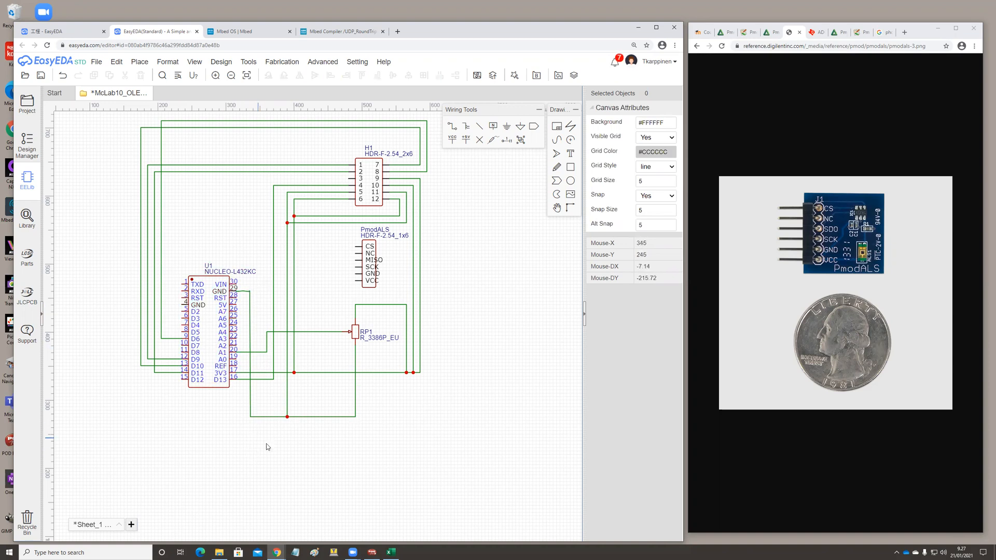
Examine the ground wiring around U1's GND pin and the lower ground line.
scroll(272, 447, up, 1)
scroll(265, 450, down, 1)
scroll(258, 451, down, 1)
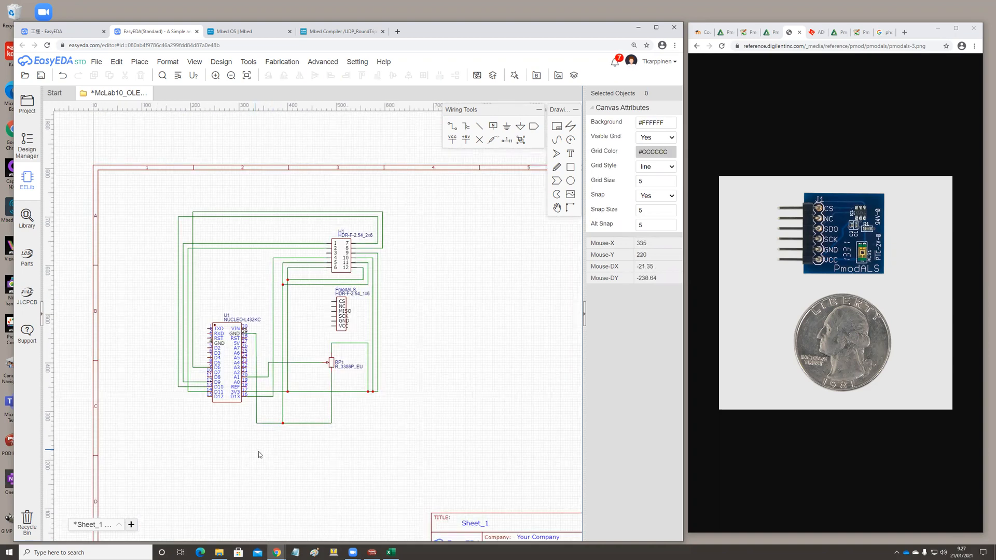
scroll(260, 465, up, 1)
scroll(260, 466, up, 1)
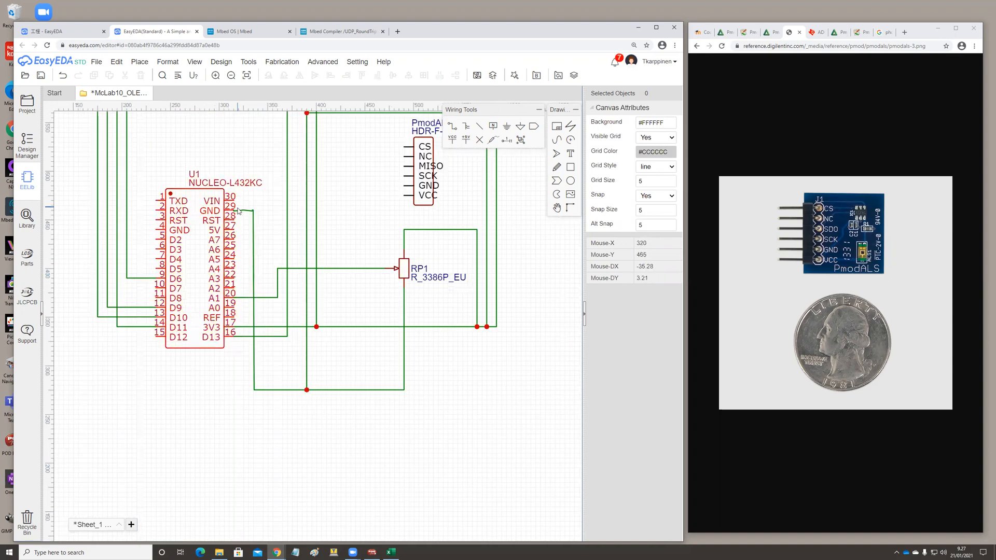
scroll(298, 419, down, 1)
scroll(307, 415, down, 1)
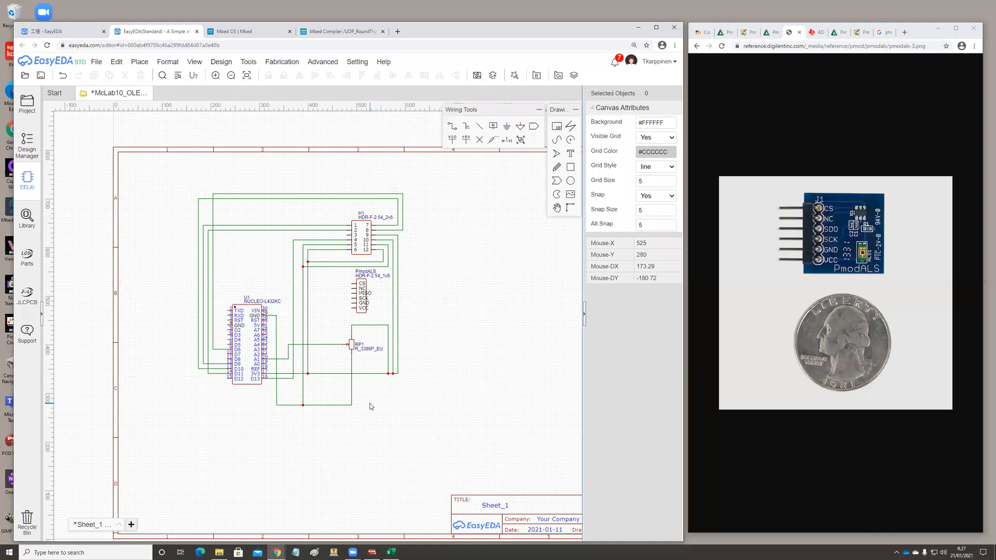
Wire the PmodALS GND pin across and down to the lower ground line beneath RP1.
click(452, 127)
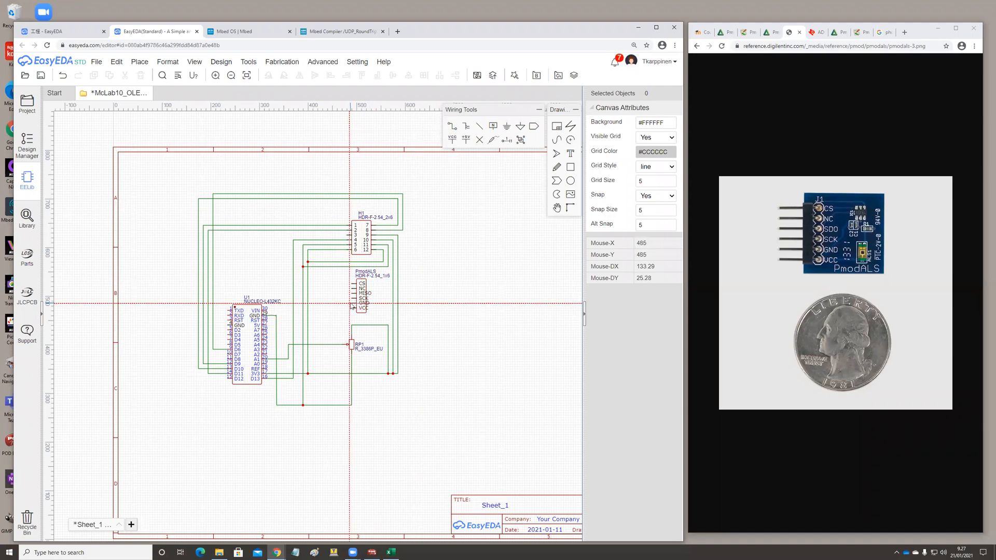
click(353, 304)
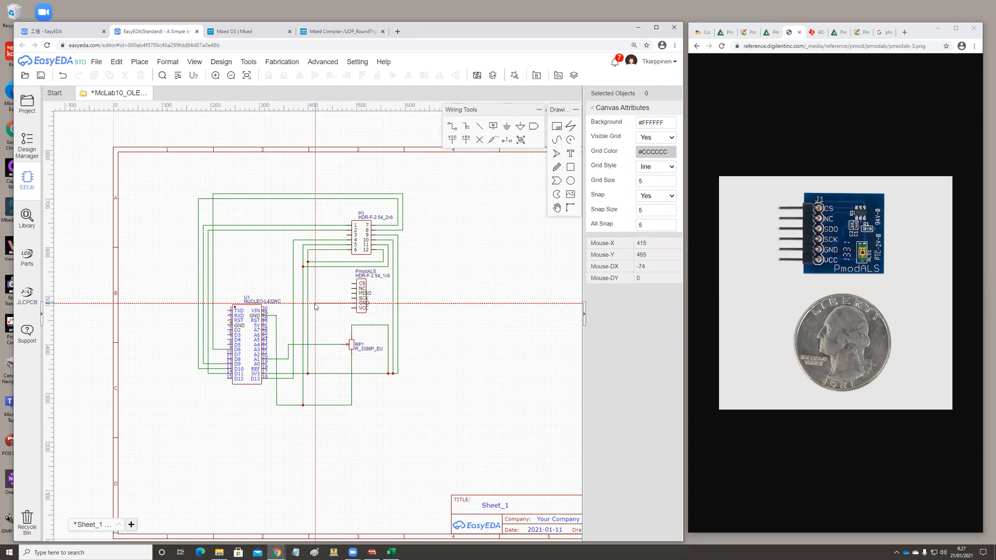
click(313, 305)
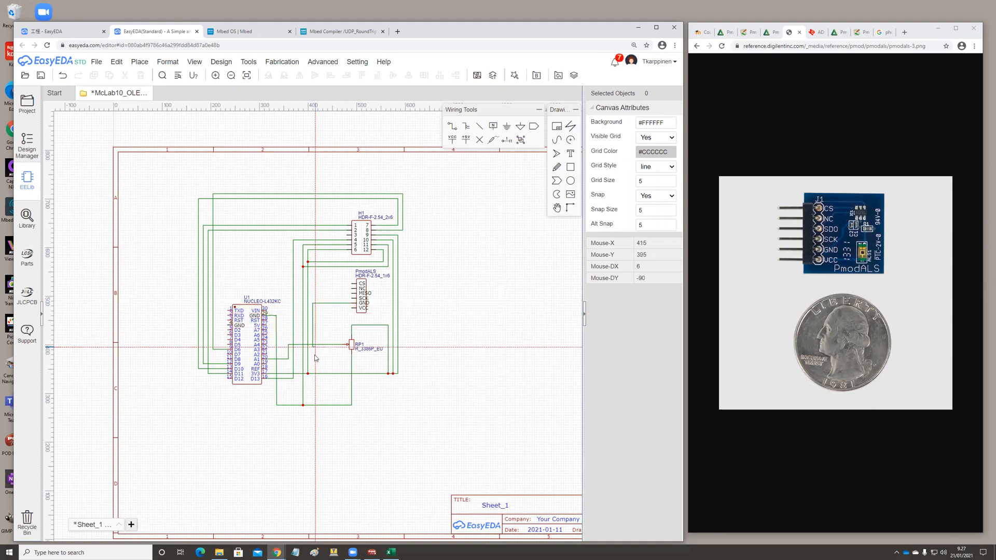
click(313, 406)
right_click(412, 411)
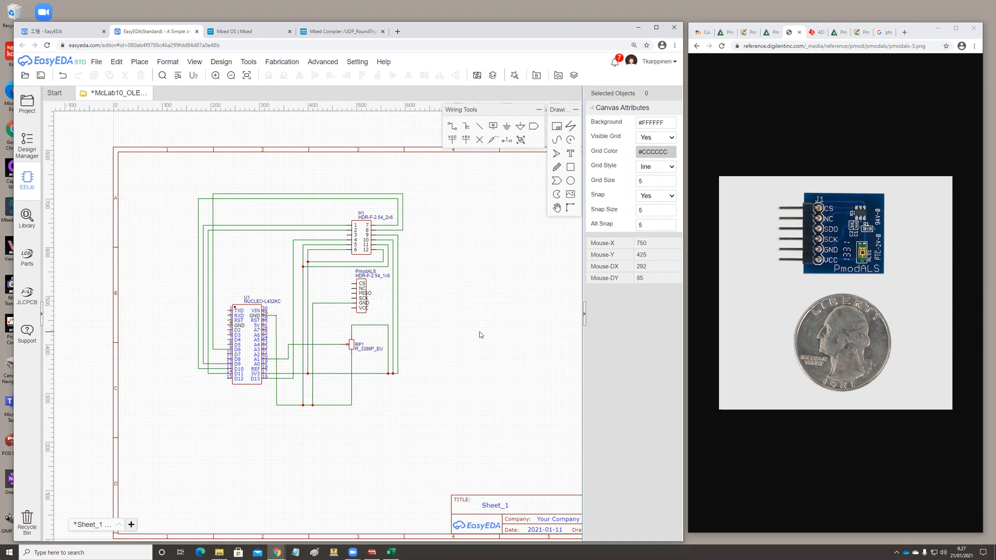
Move the horizontal run of H1 pin 9's 3V3 wire down to just above the ground line and extend the neighbouring RP1 and H1 branches to it.
click(332, 373)
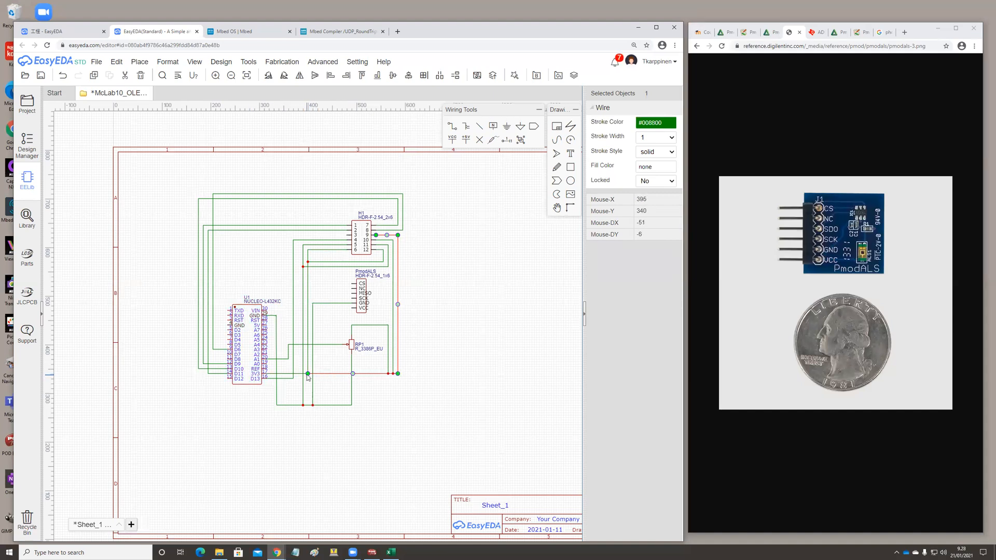
drag(307, 373, 308, 400)
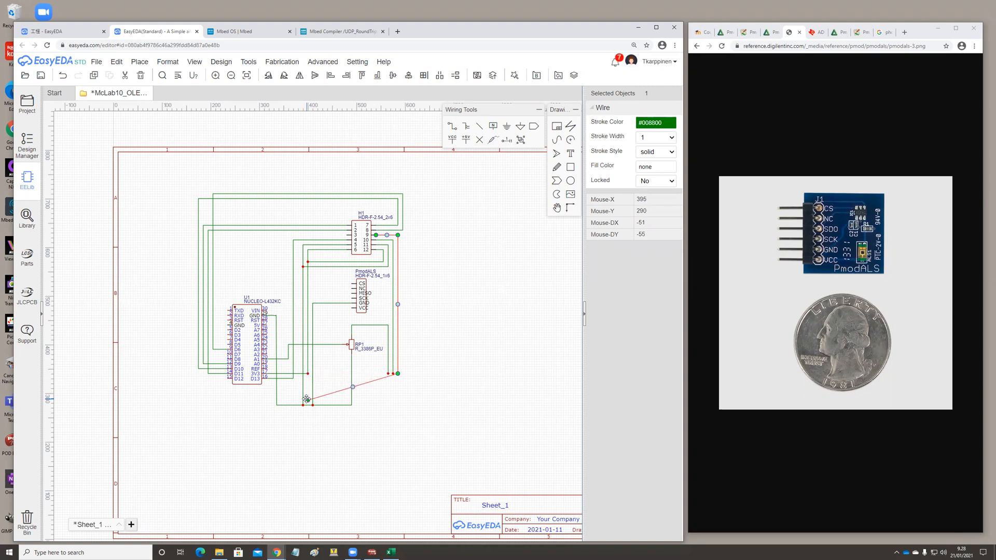
drag(398, 373, 393, 401)
click(388, 375)
click(395, 377)
click(394, 374)
click(426, 402)
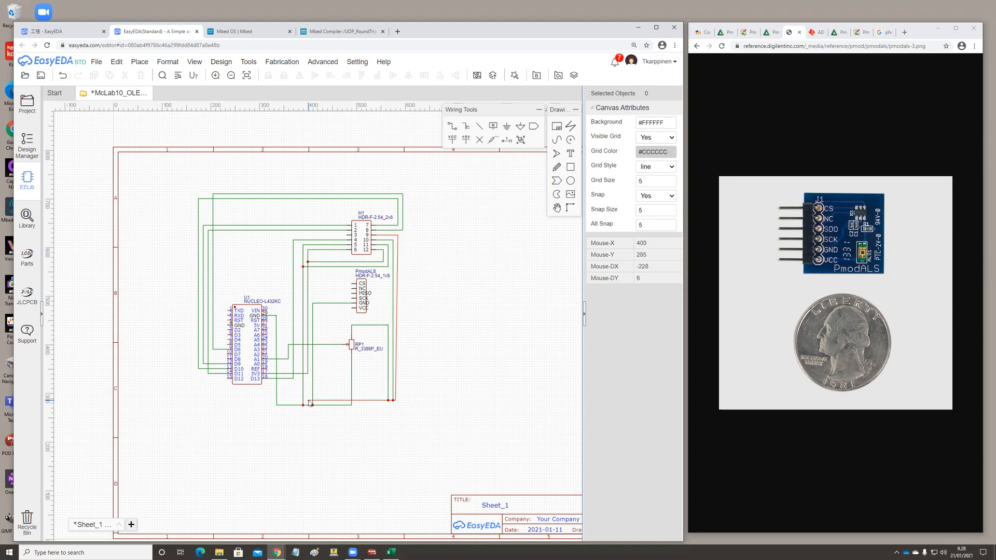
Reroute U1's 3V3 wire down beside U1 and across to the lowered 3V3 line at H1 pin 6's wire.
click(308, 375)
drag(308, 374, 282, 381)
drag(287, 372, 287, 373)
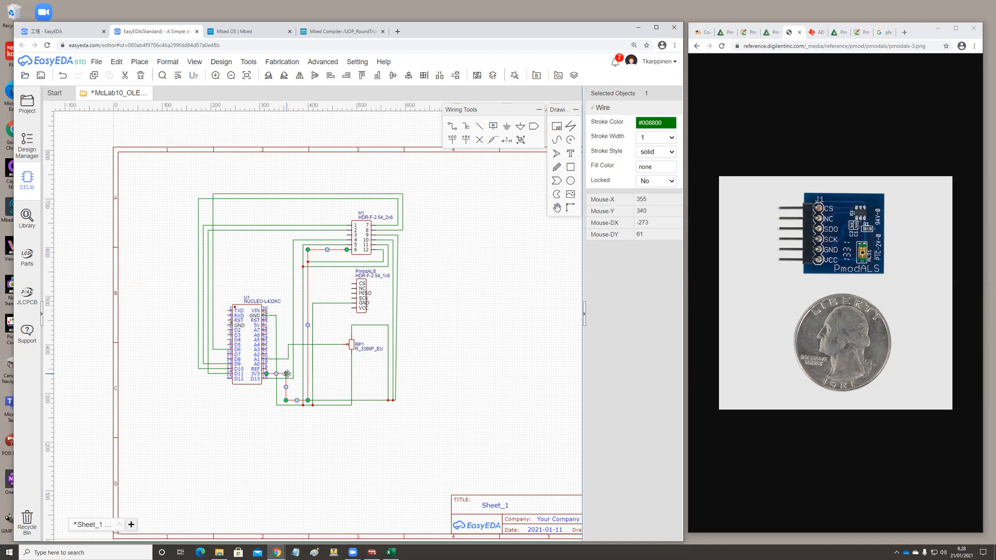
click(444, 407)
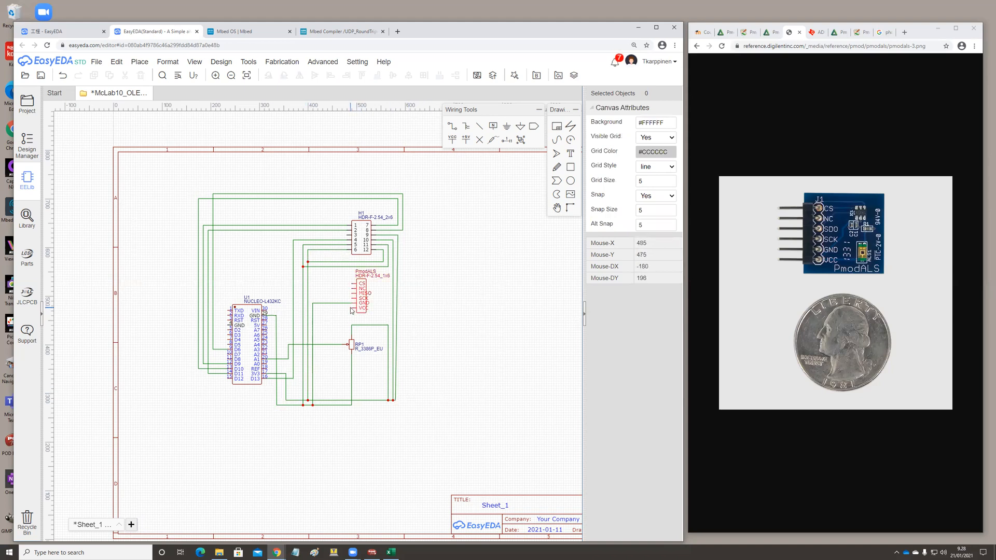
Wire the PmodALS VCC pin across and down to the lowered 3V3 line.
click(452, 126)
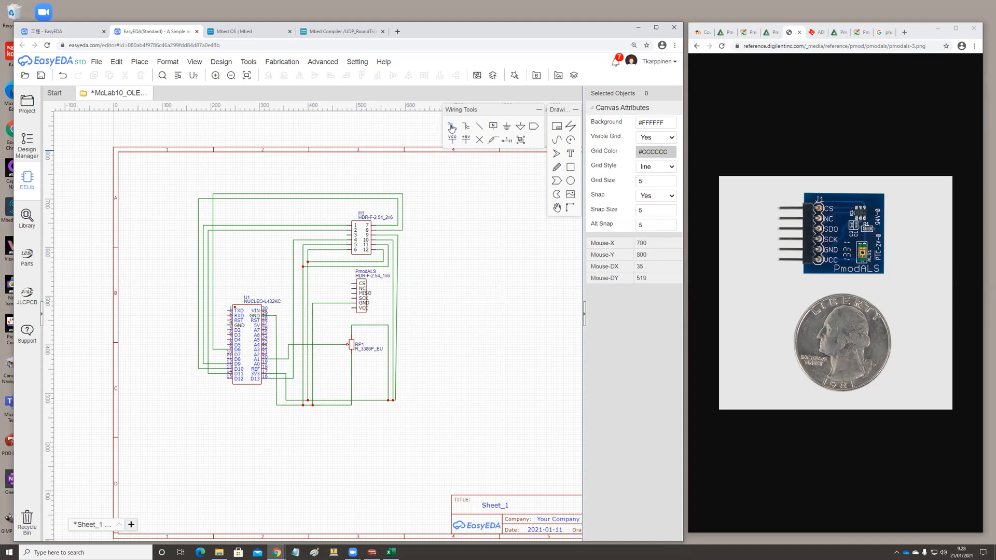
click(355, 310)
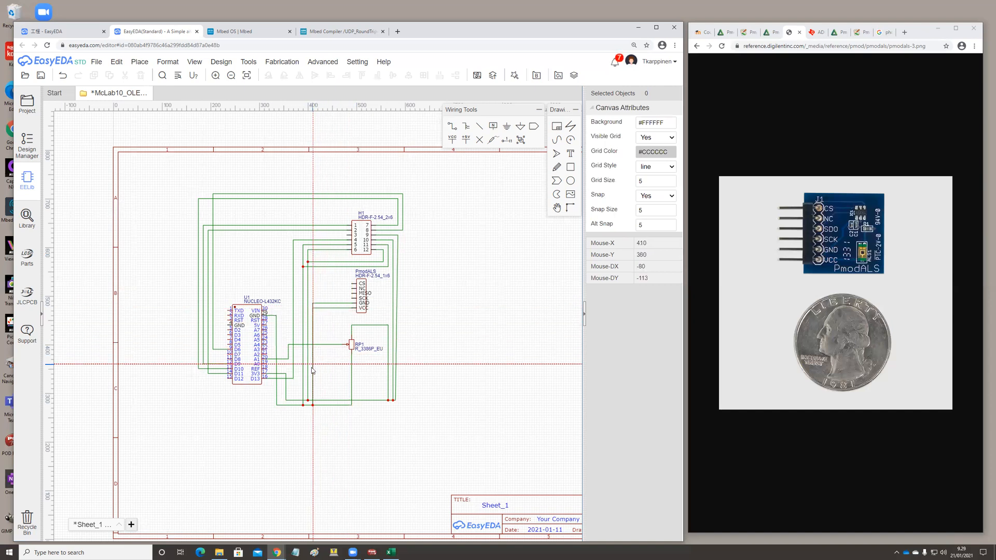
click(318, 403)
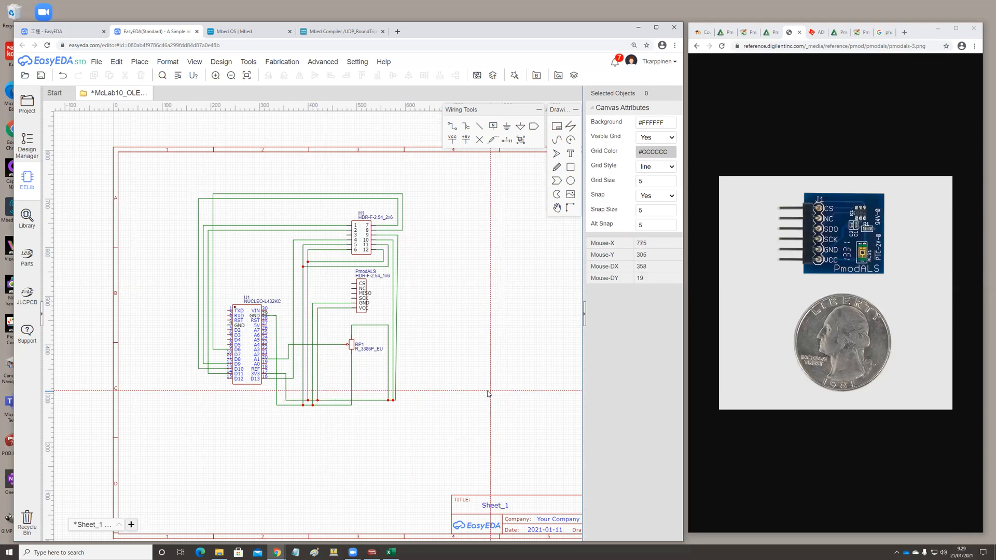
key(Escape)
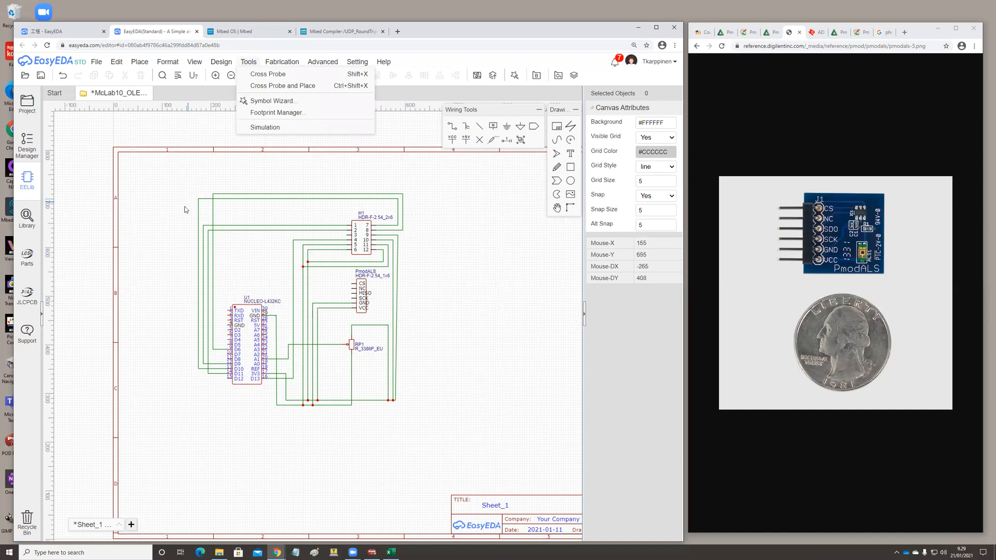
Switch to the Mbed site, search its development boards for l432kc and open the NUCLEO-L432KC page.
click(253, 32)
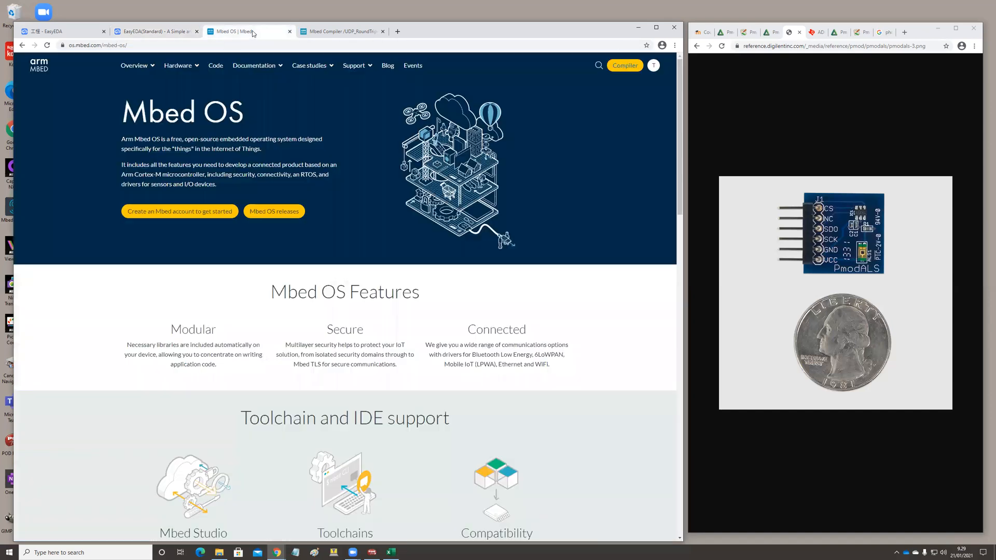
mouse_move(179, 65)
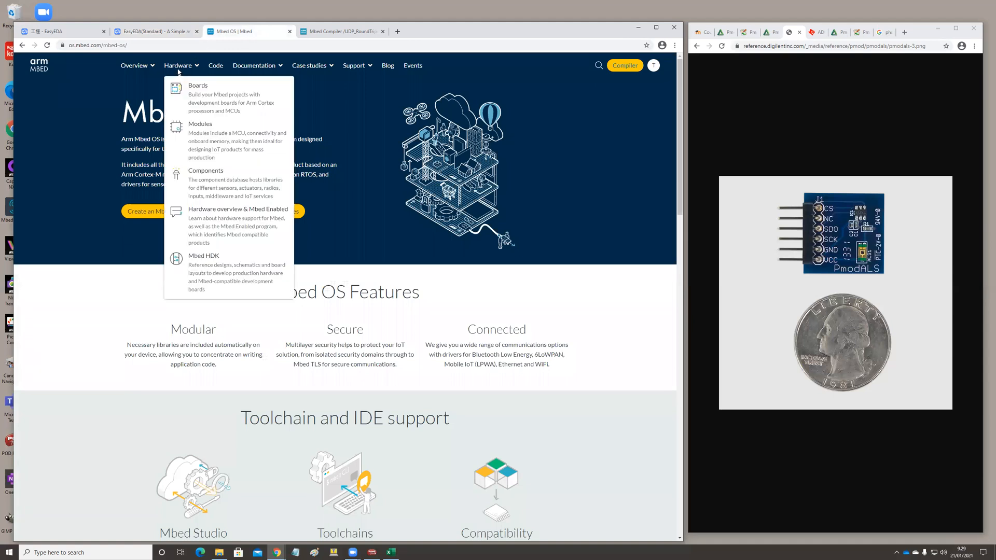
click(194, 88)
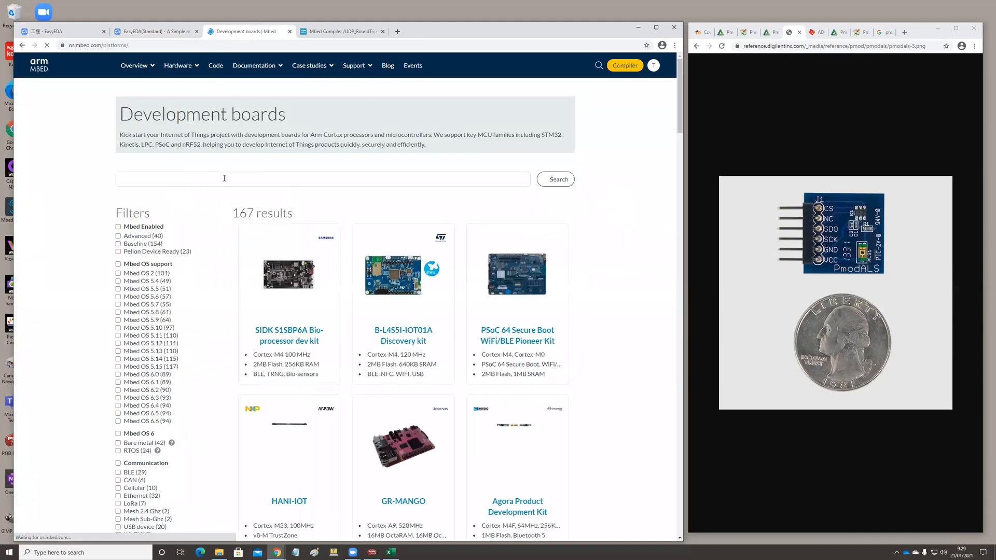
click(224, 178)
text(l)
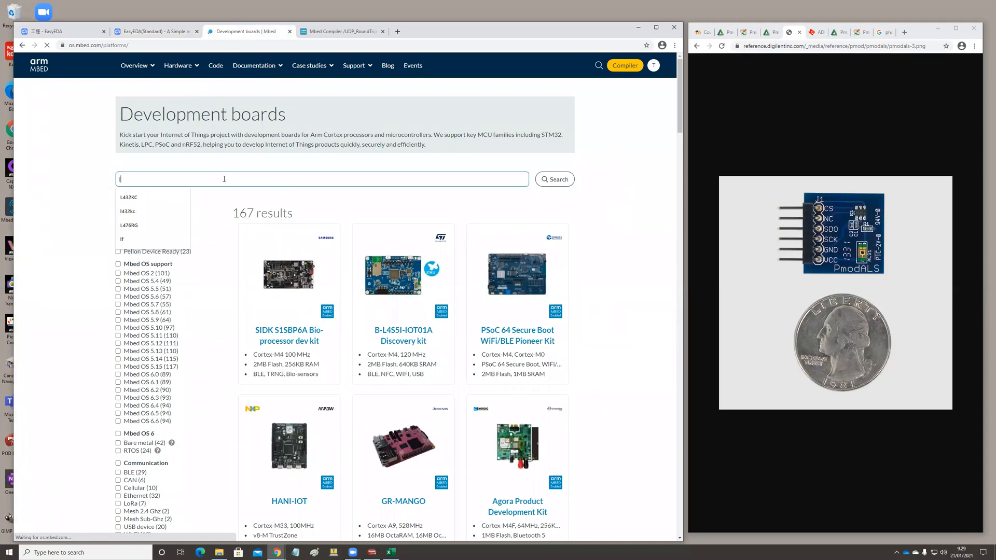
text(432)
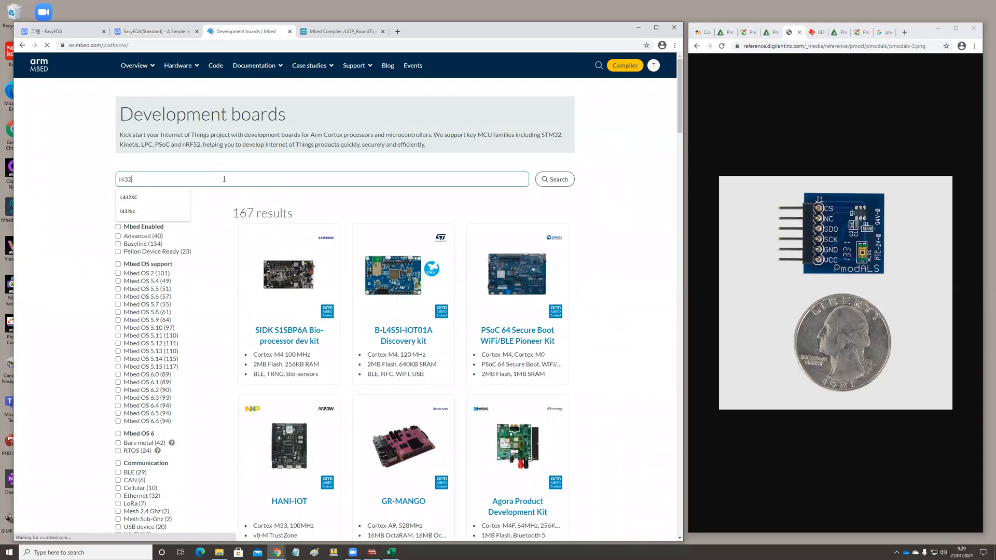
text(kc)
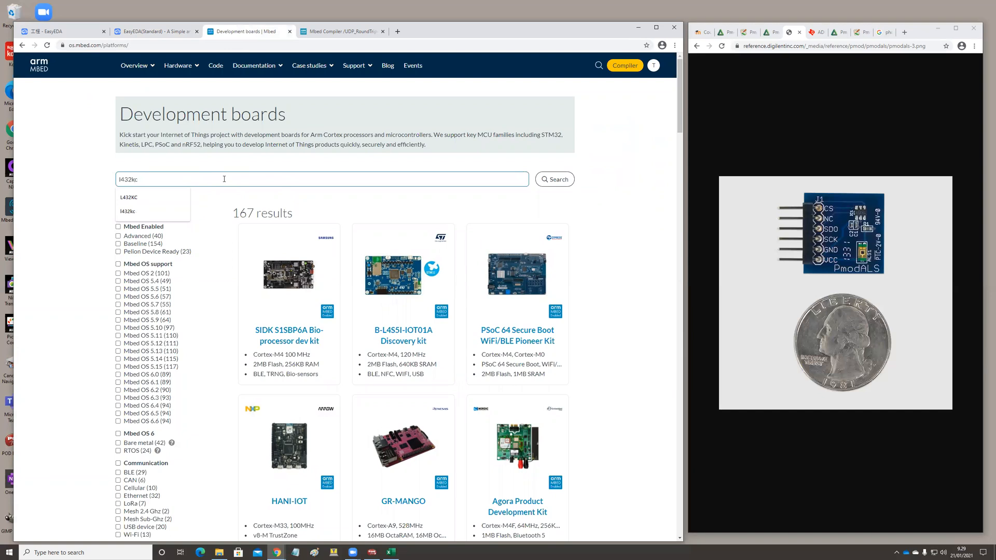
click(555, 179)
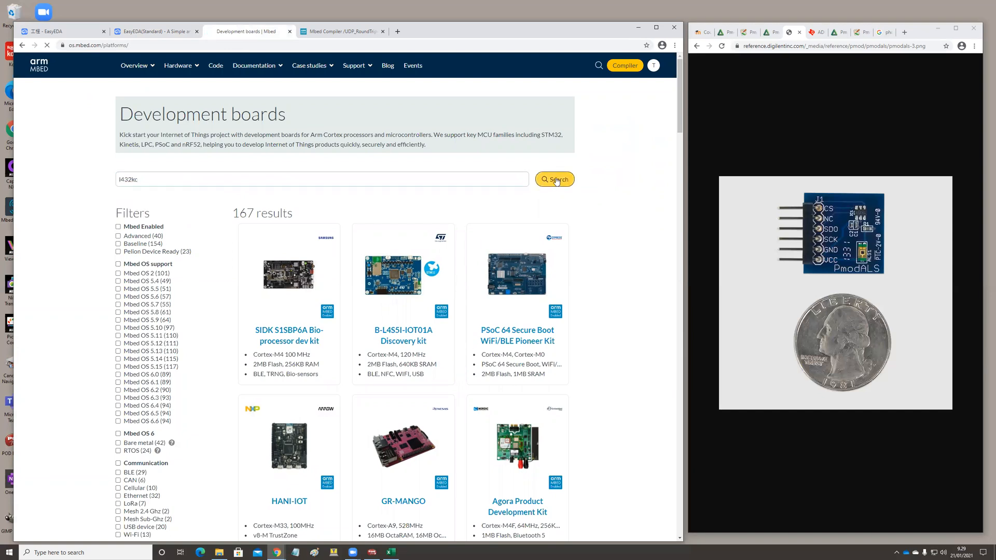
click(298, 332)
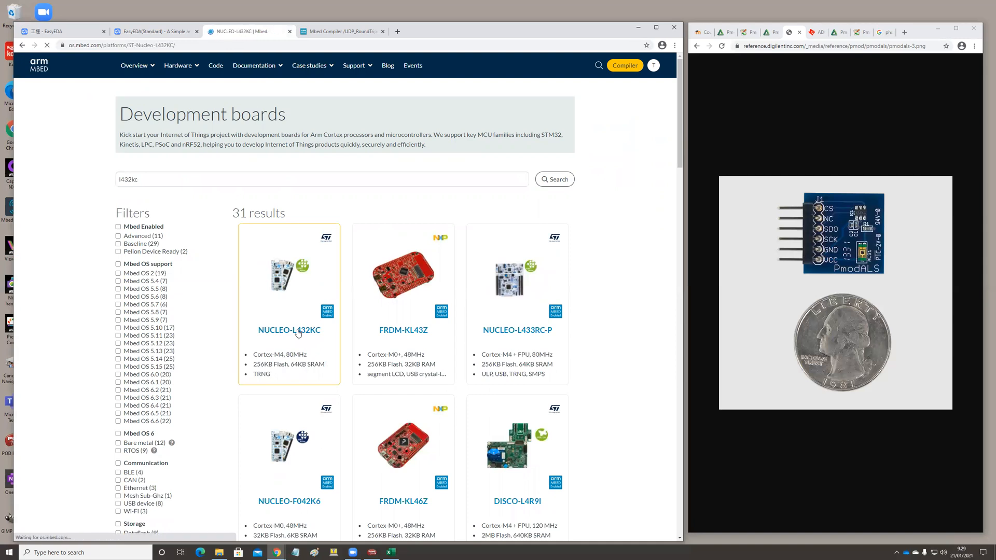
Examine the enlarged pinout of the NUCLEO-L432KC's Arduino-Nano-compatible headers for the SPI pins.
scroll(380, 347, down, 9)
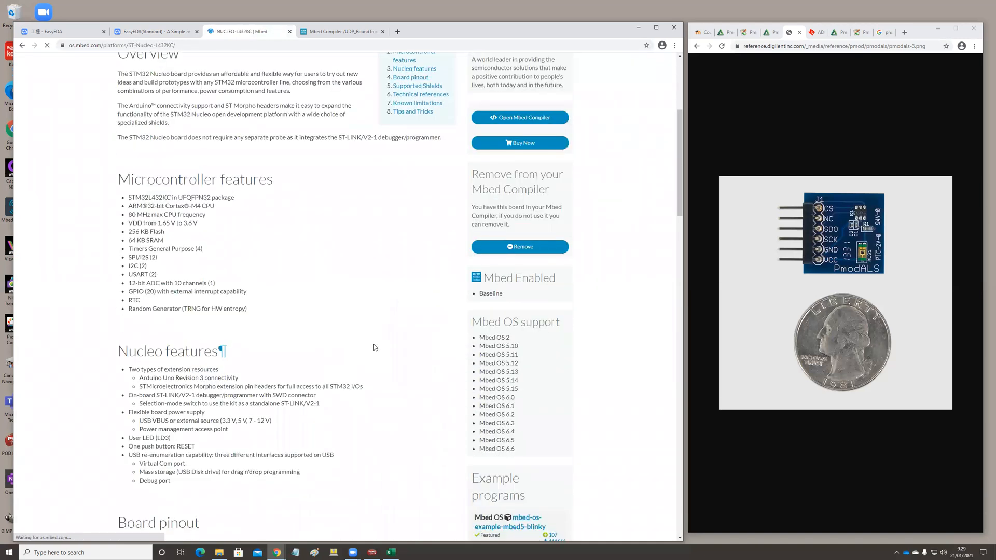
scroll(375, 345, down, 10)
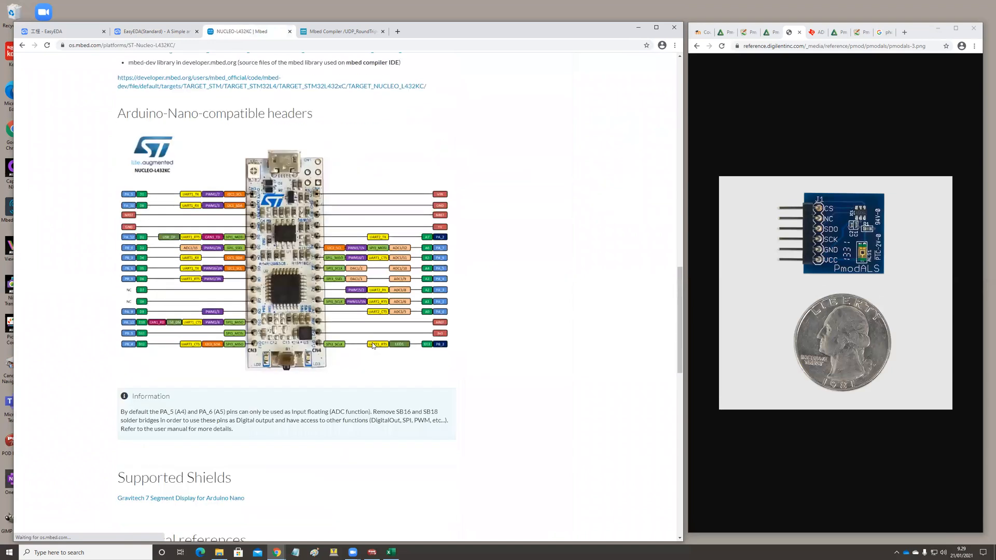
ctrl+scroll(376, 344, up, 2)
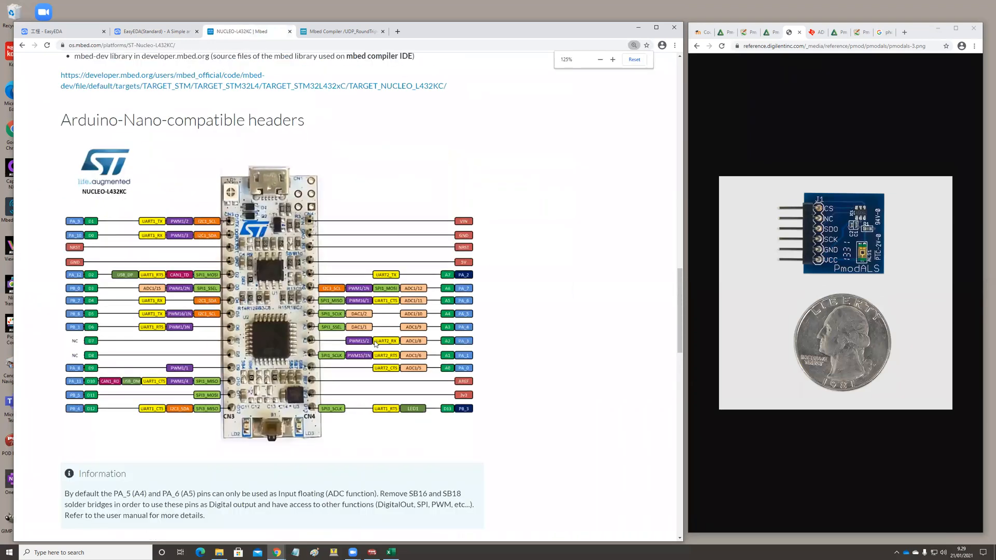
ctrl+scroll(375, 344, up, 1)
scroll(370, 346, down, 2)
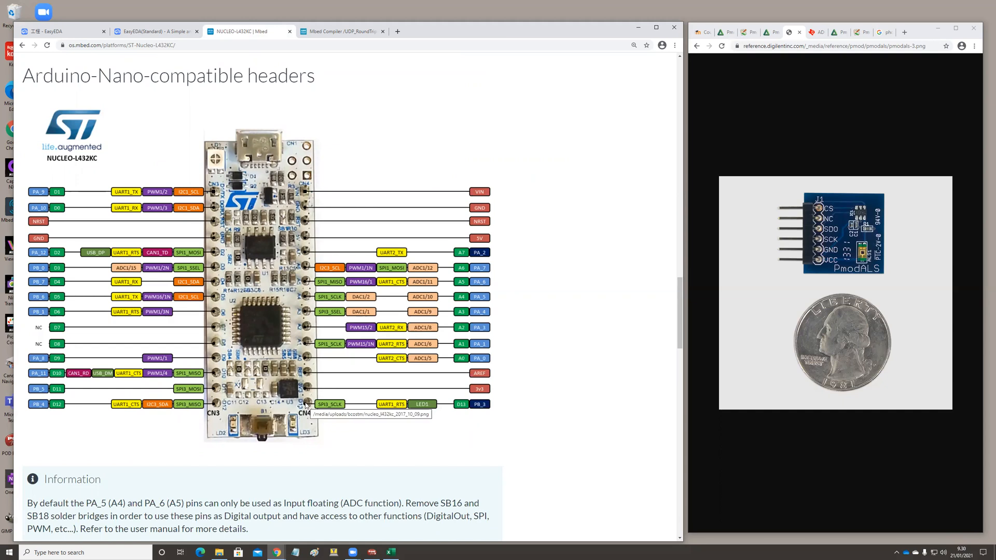
Switch back to the EasyEDA schematic and wire the PmodALS SCK pin across and down to U1's D13 wire.
click(154, 33)
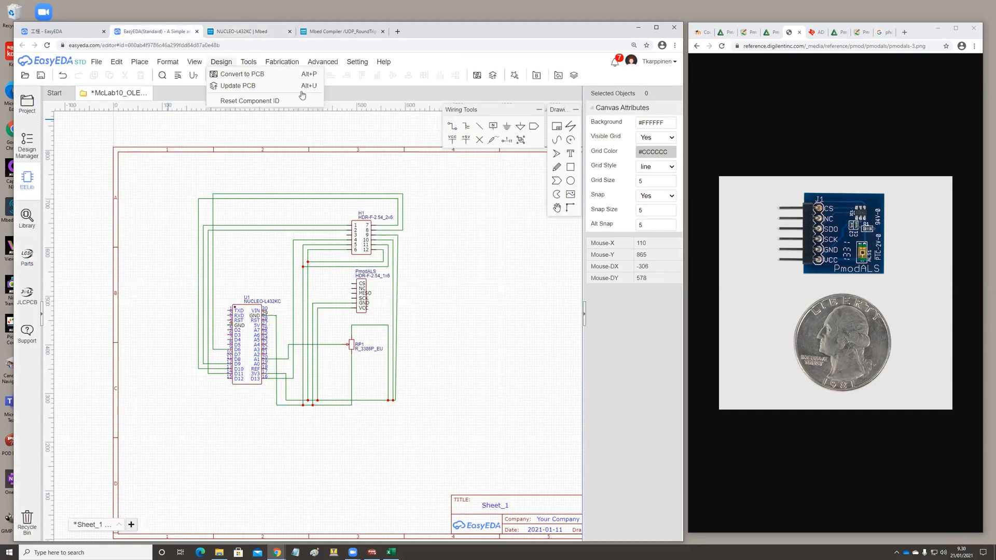
click(452, 126)
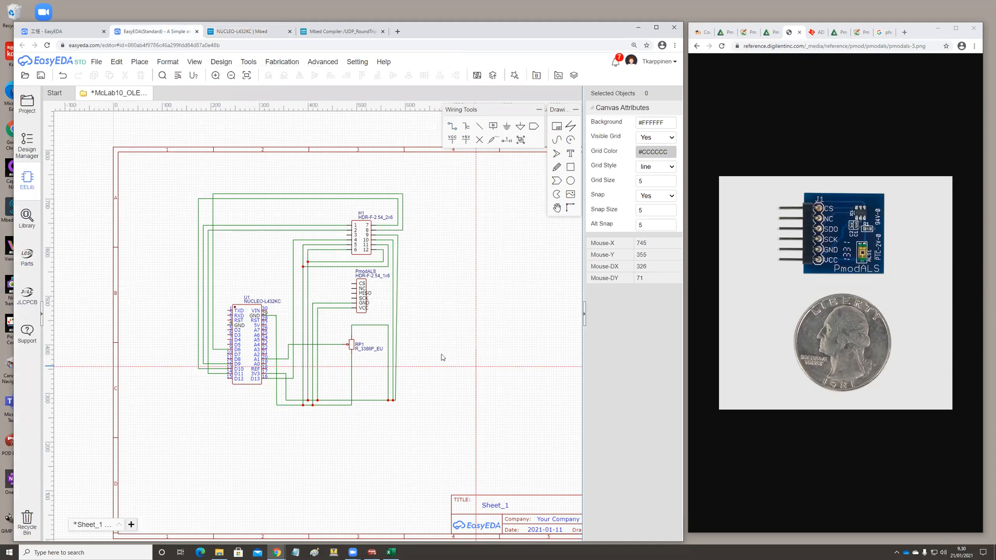
click(353, 300)
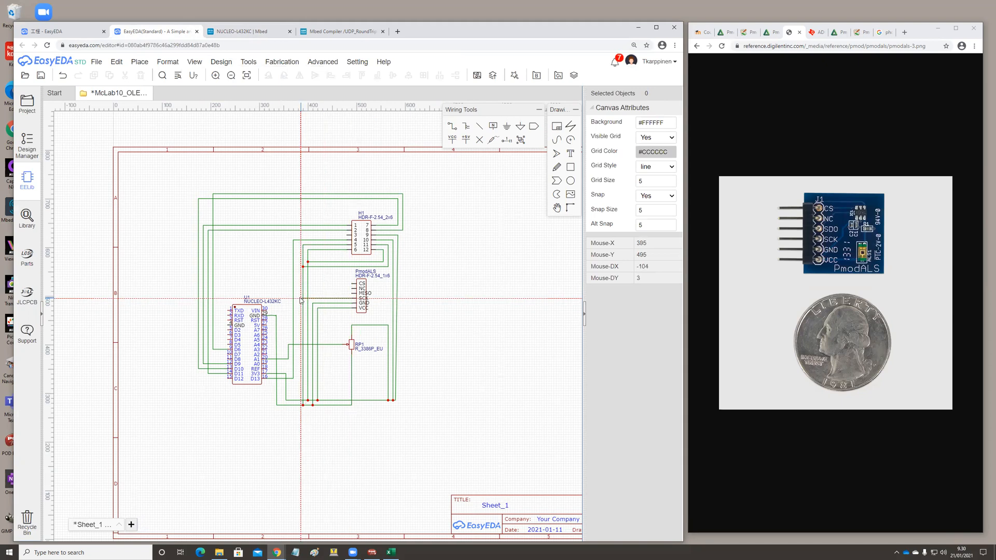
click(299, 299)
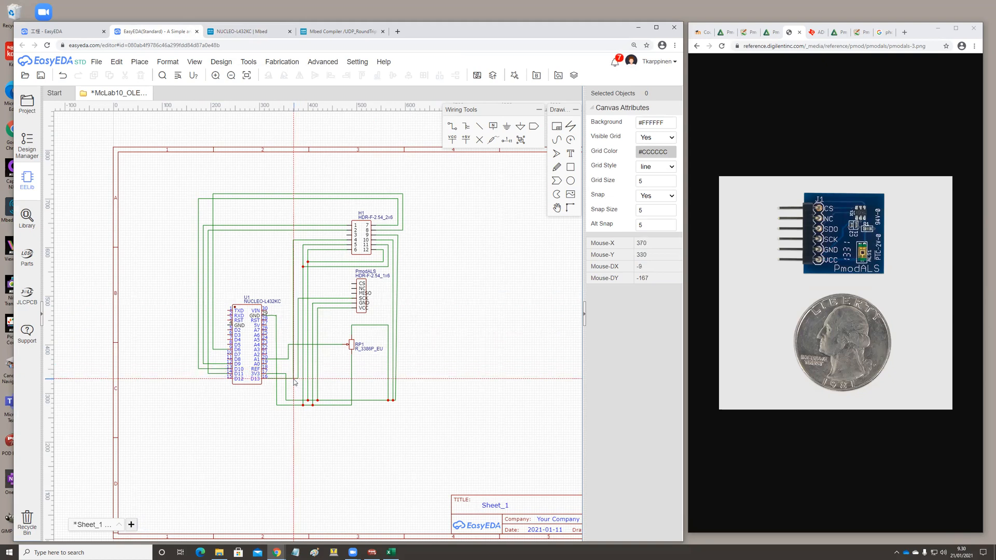
click(293, 379)
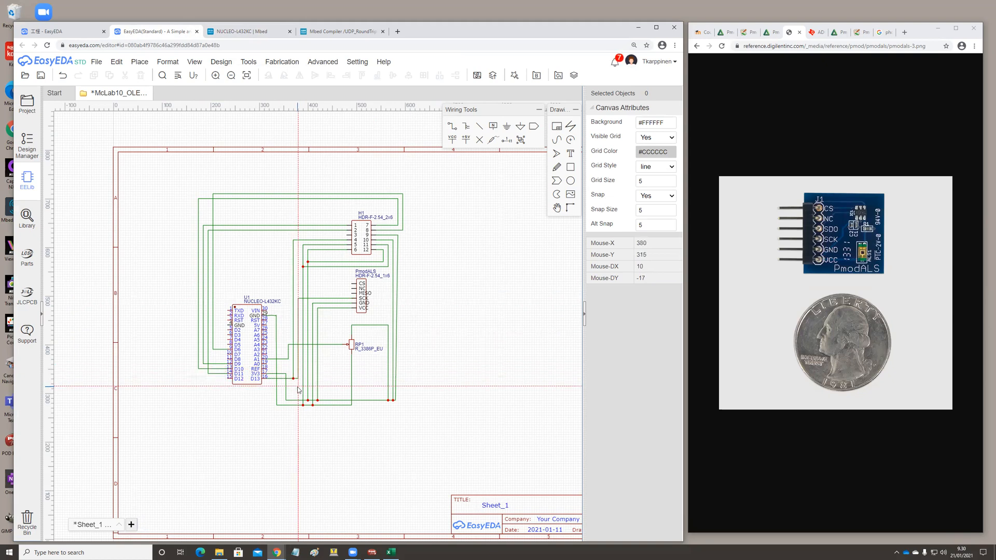
key(Escape)
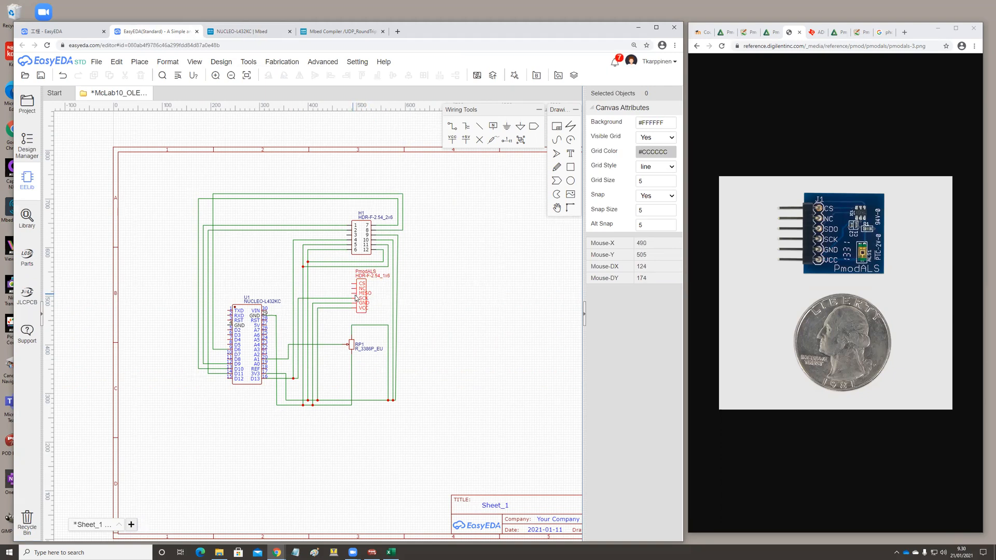
Check the Mbed pinout for the SPI MISO pin, and shift the vertical runs of U1's A1 and 3V3 wires closer to U1.
click(322, 61)
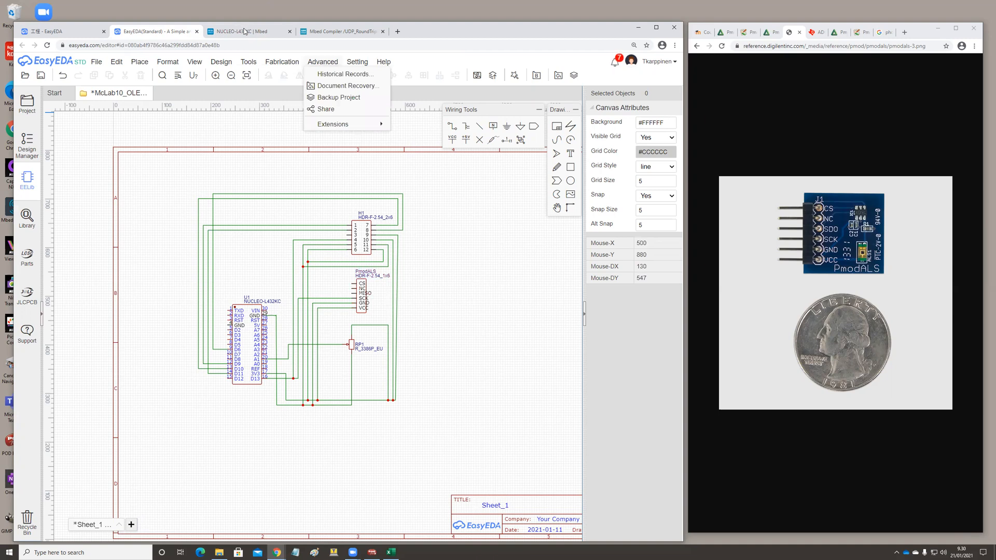
click(245, 31)
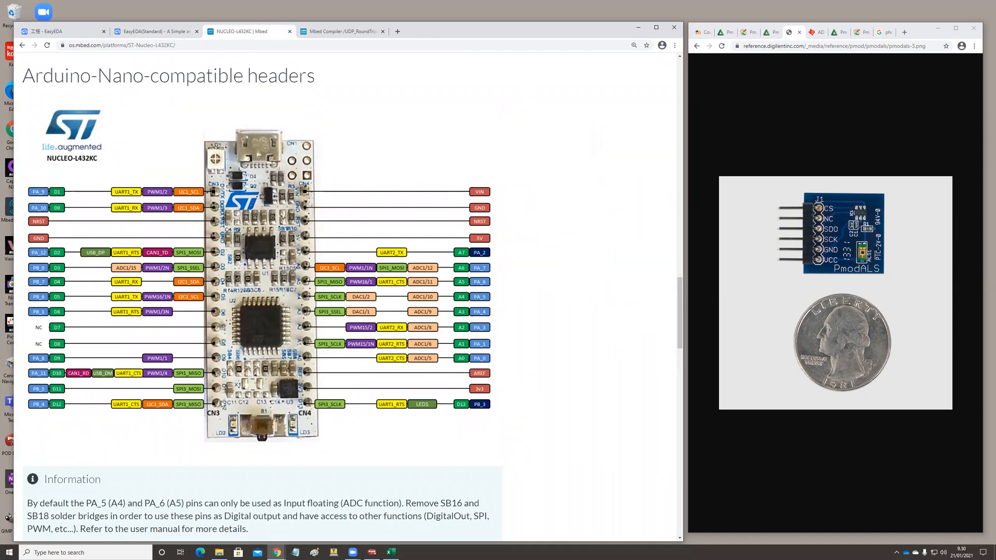
click(158, 32)
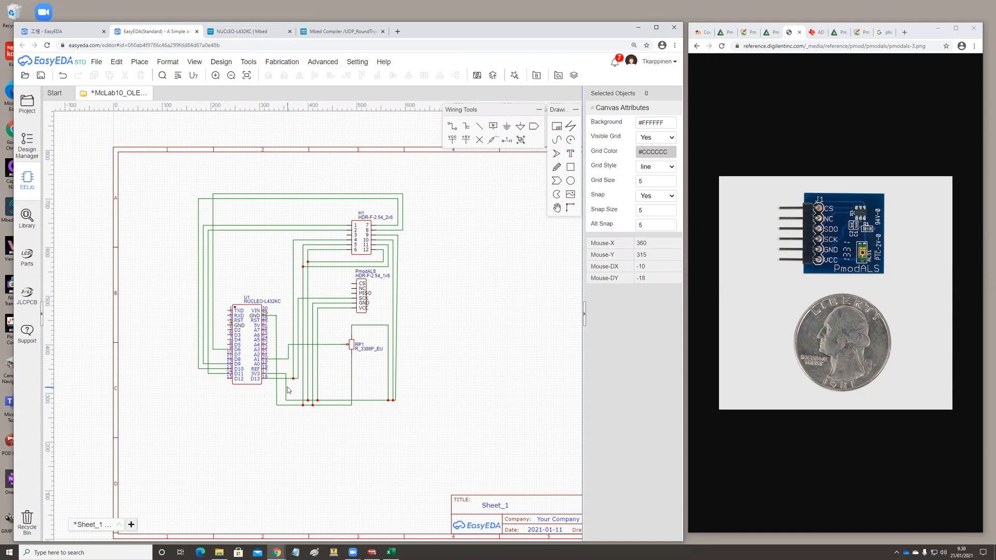
click(289, 356)
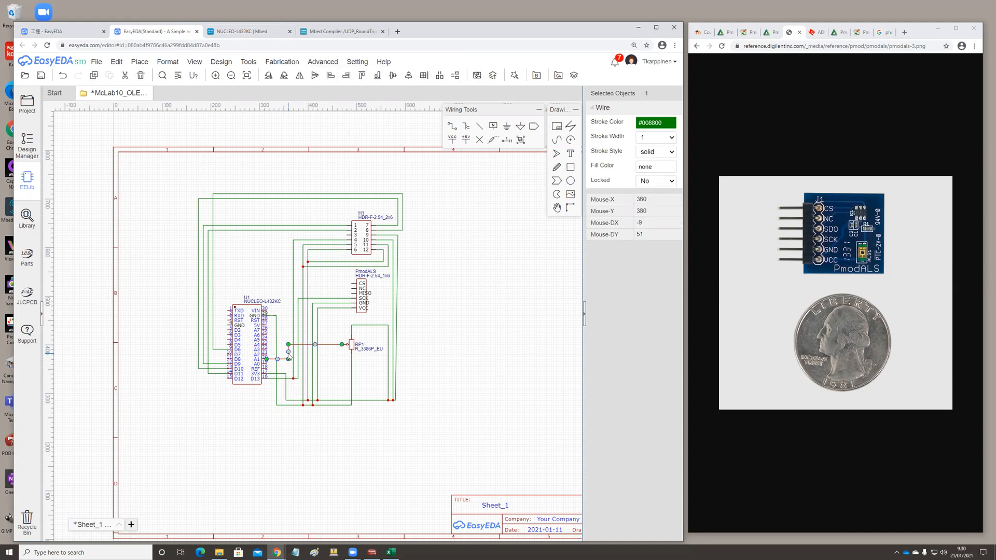
drag(289, 345, 283, 359)
click(285, 374)
drag(286, 374, 283, 374)
click(346, 434)
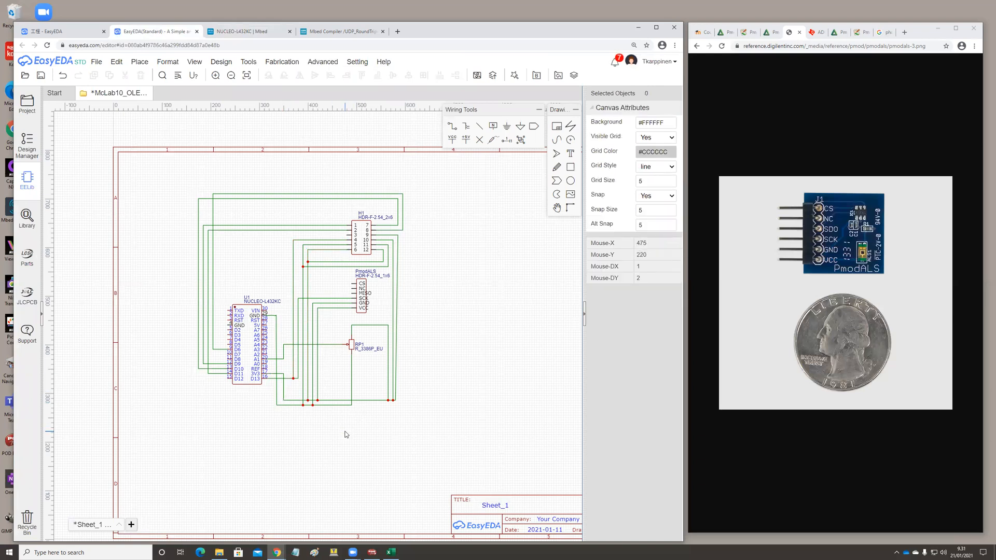
Wire the PmodALS MISO pin down between the existing wires, beneath U1 and around to U1's D12 pin.
click(452, 127)
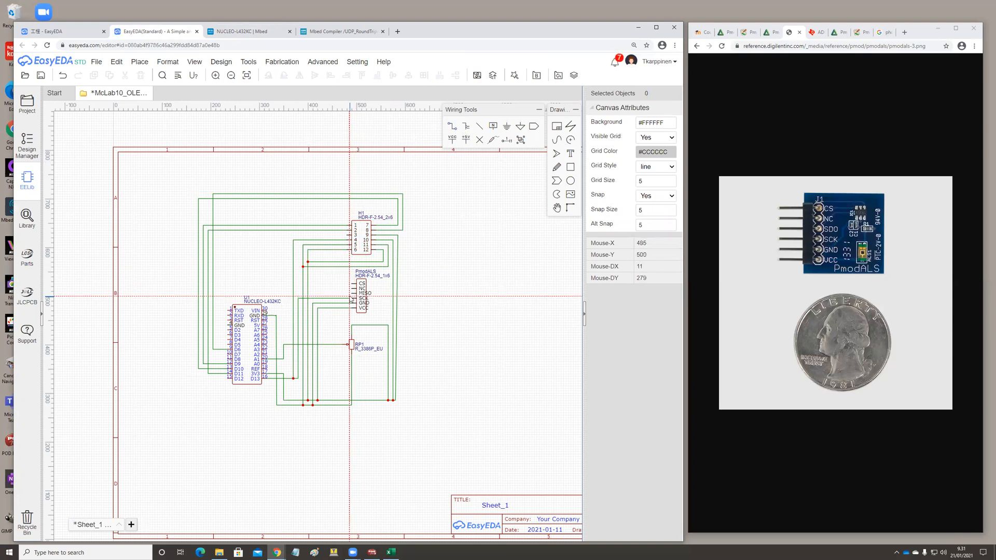
click(351, 295)
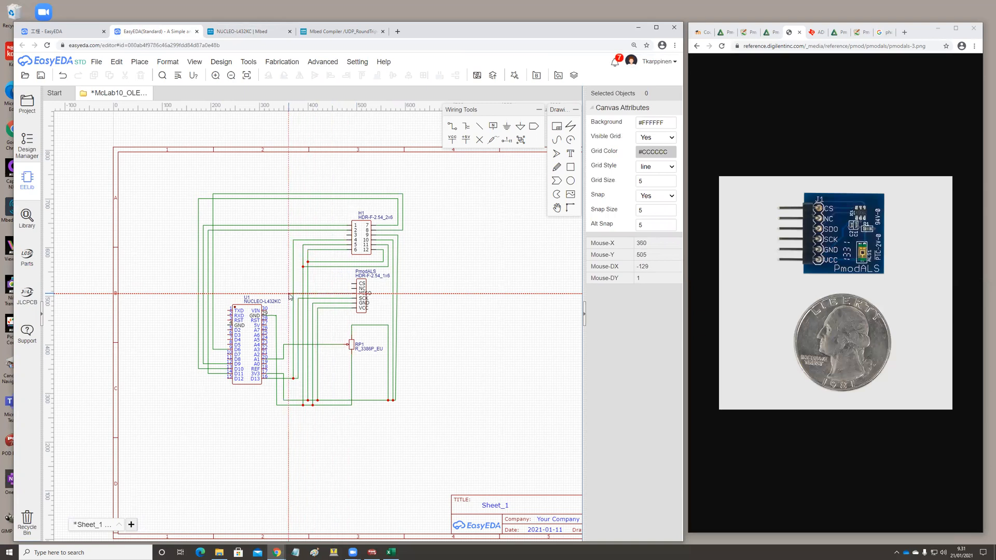
click(289, 294)
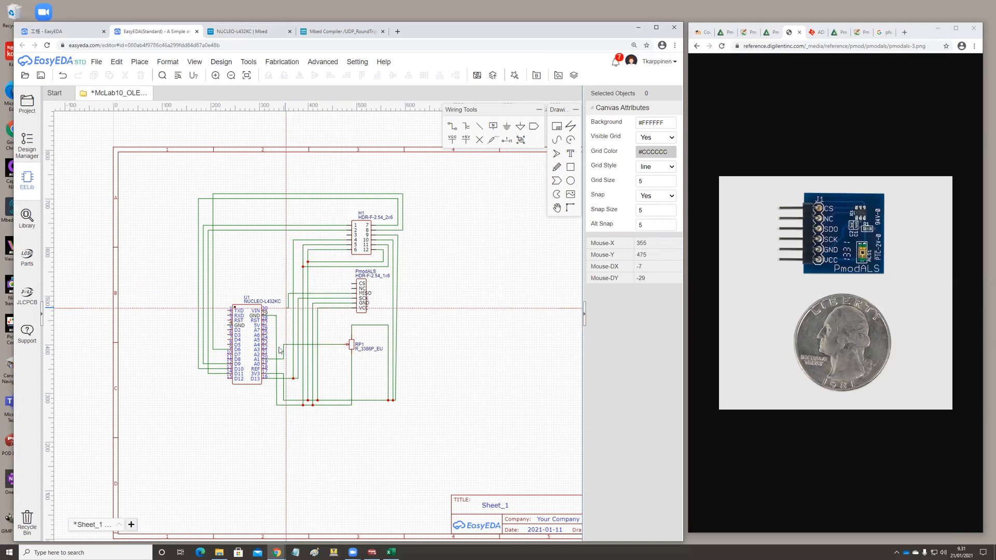
click(288, 395)
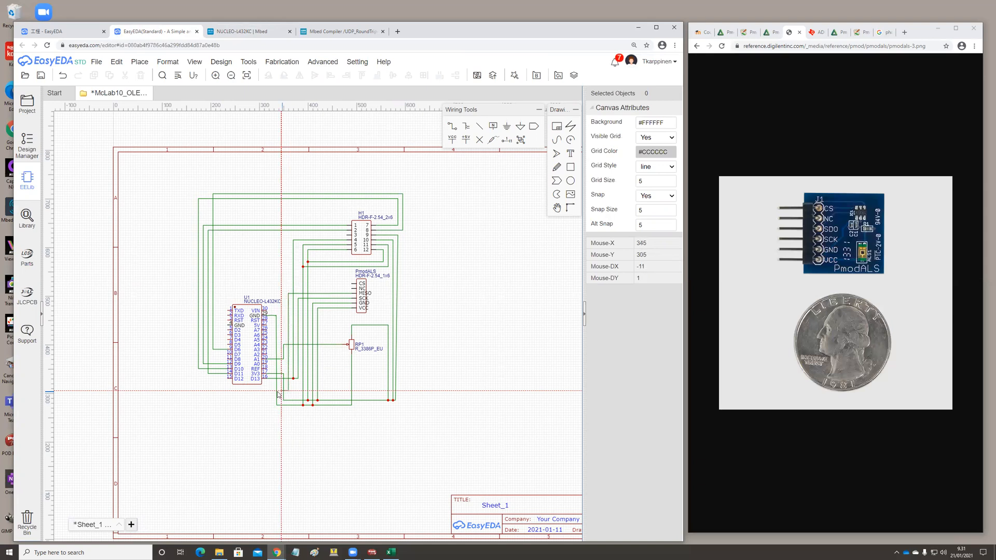
click(209, 393)
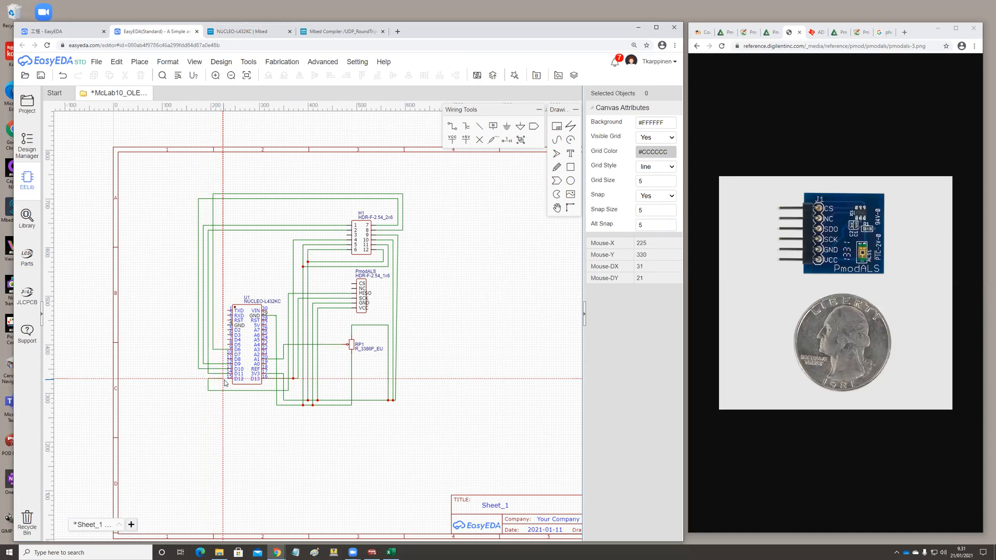
click(229, 379)
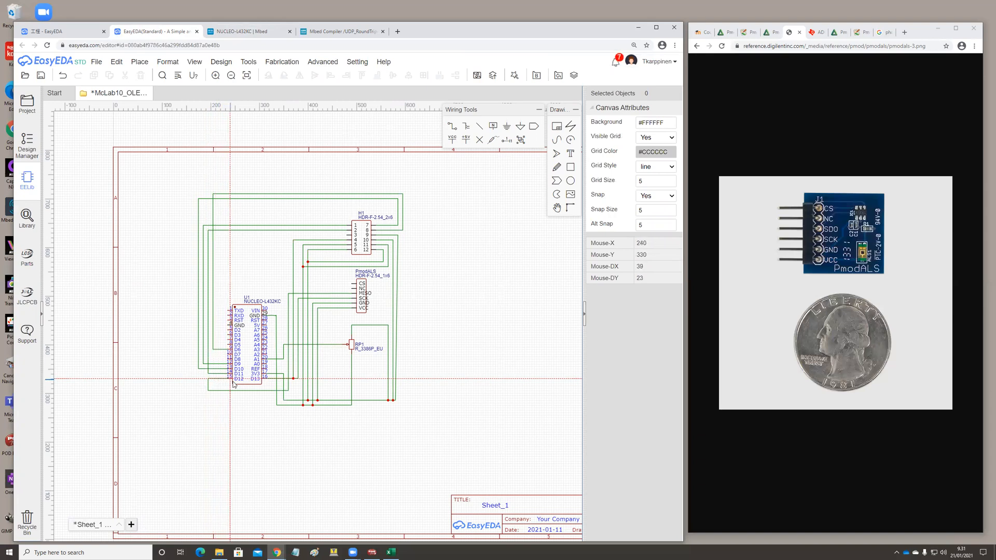
right_click(235, 443)
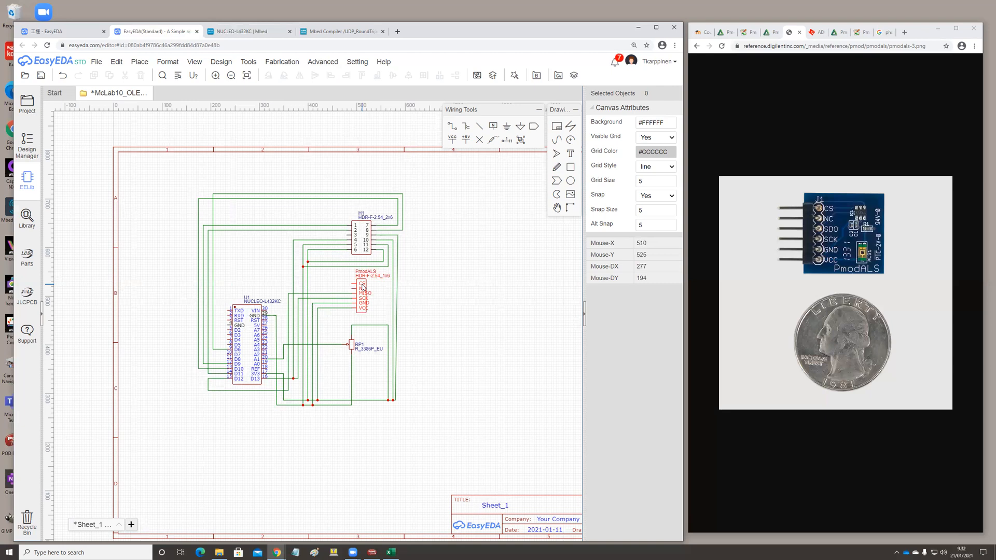
Check the Mbed pinout for a chip-select pin, and wire the PmodALS CS pin across and down to U1's A6 pin.
click(221, 61)
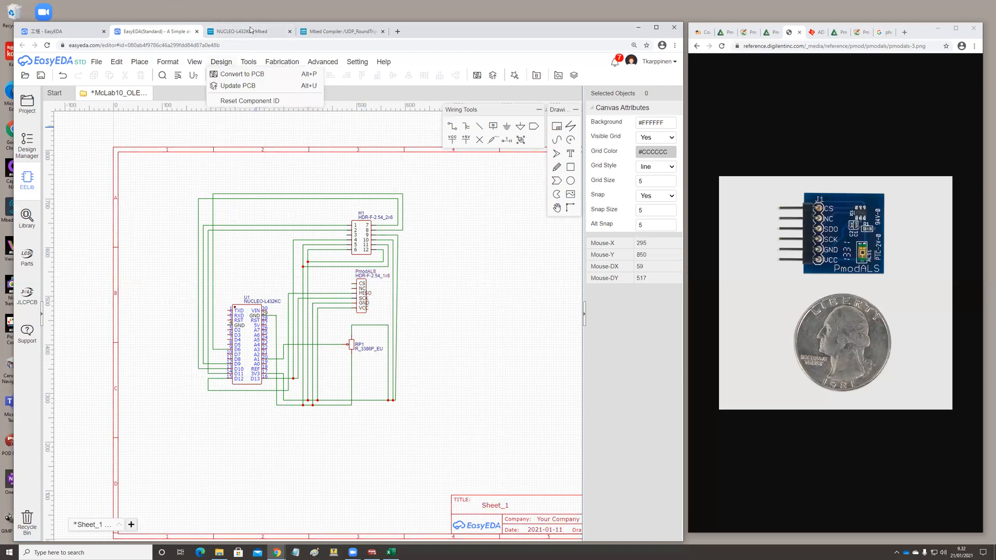
click(253, 31)
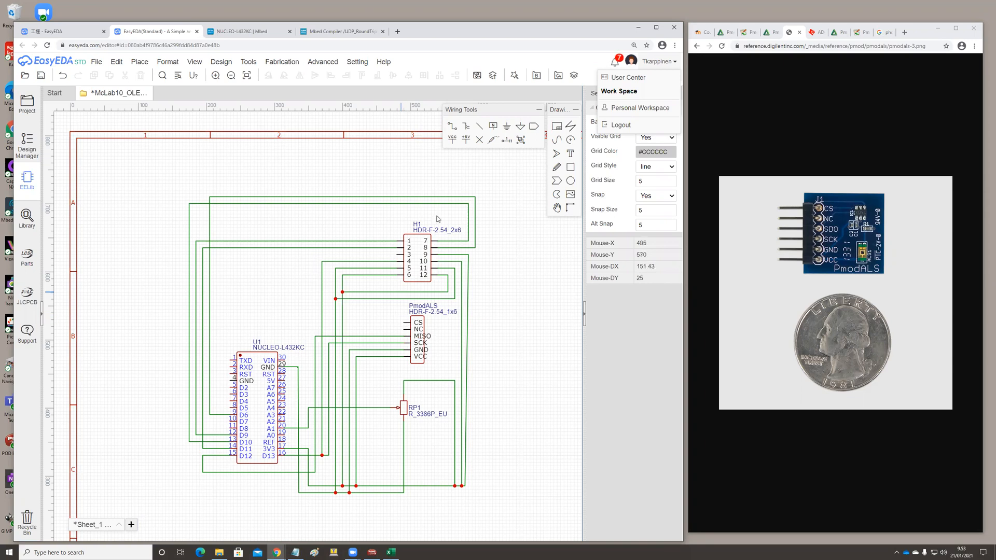
click(452, 127)
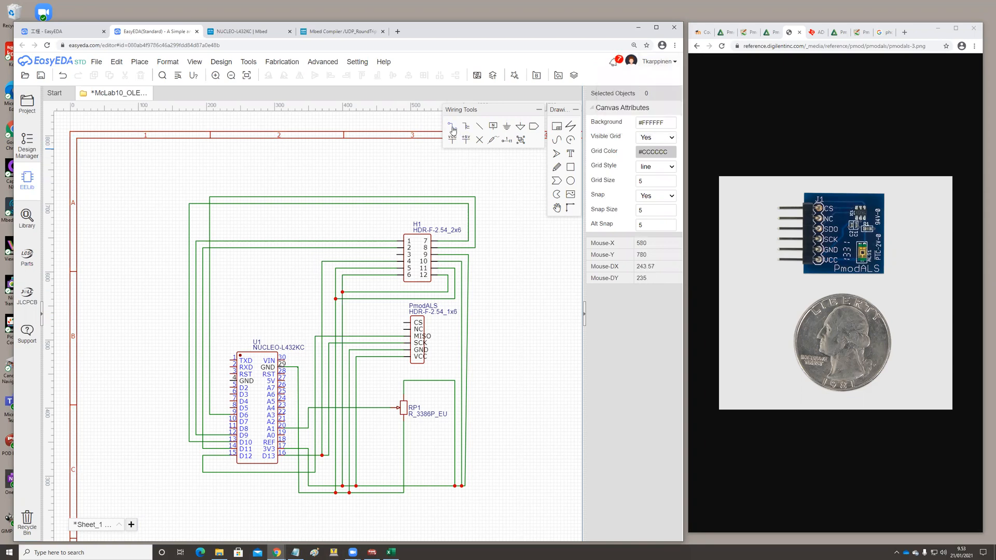
click(404, 323)
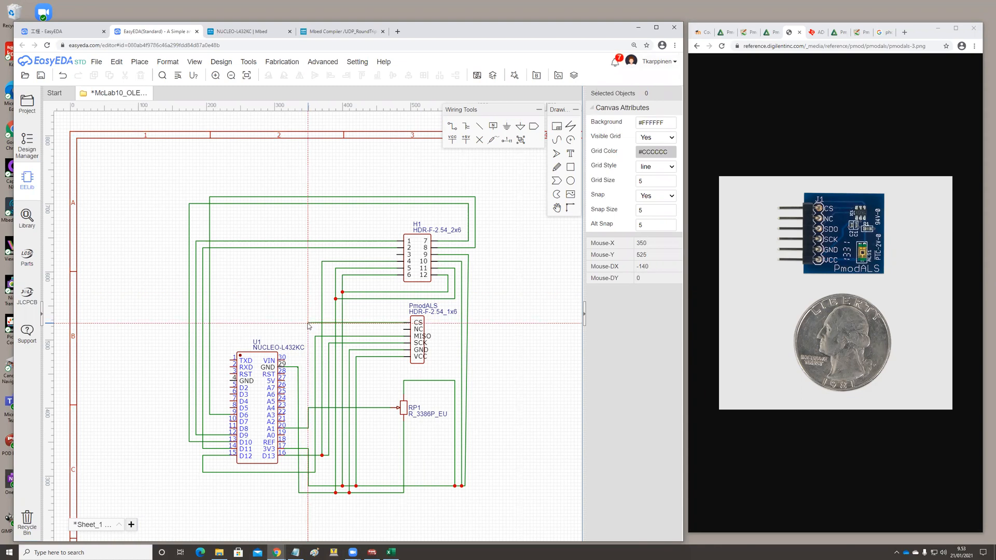
click(308, 395)
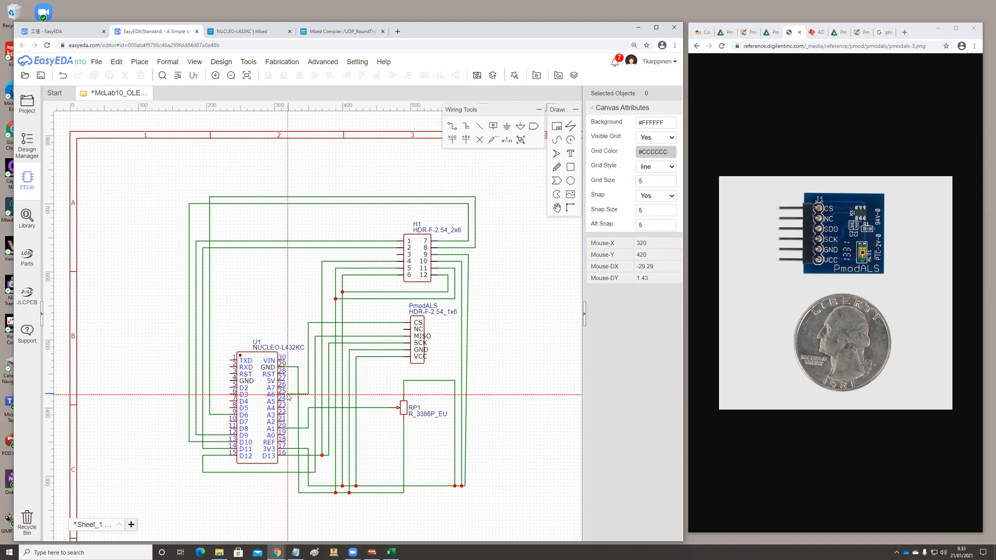
click(285, 395)
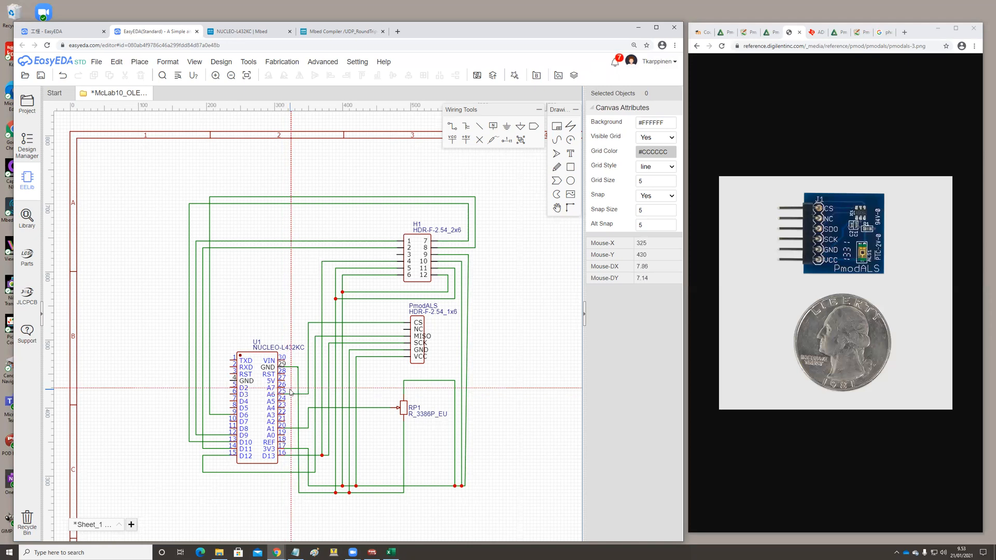
key(Escape)
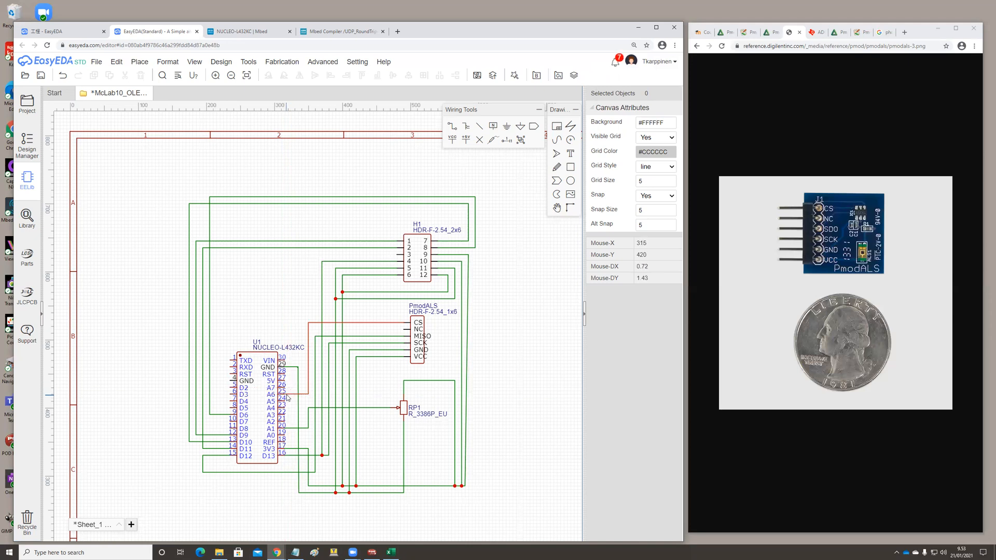